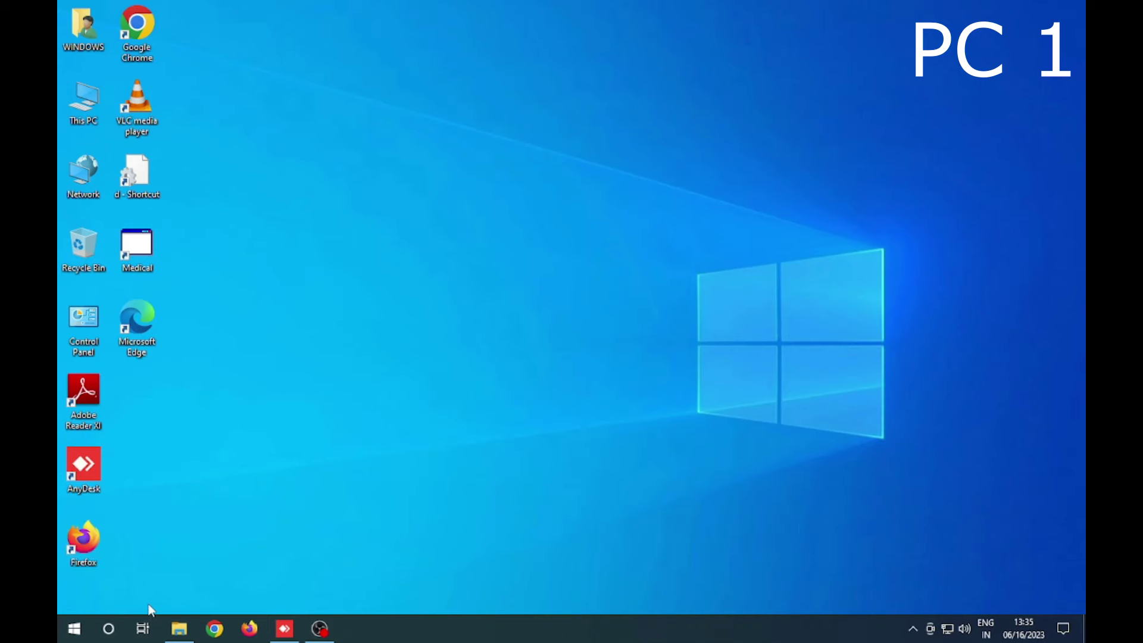
Open the shared resources of the network computer \\DESKTOP-IGTRUU7.
key(super+r)
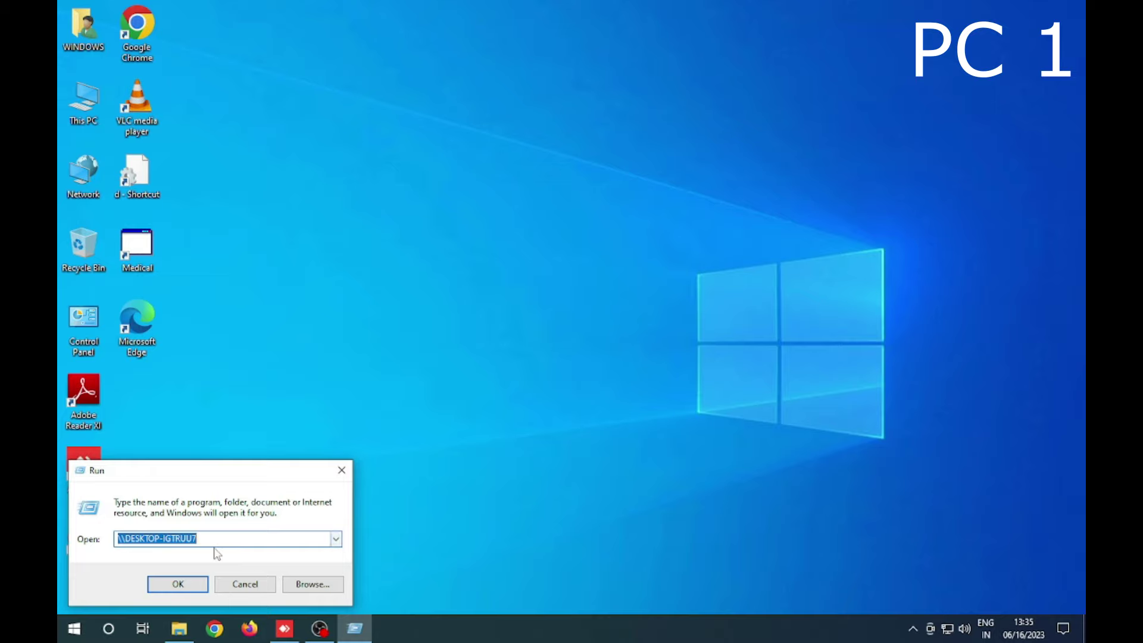
click(216, 535)
key(Return)
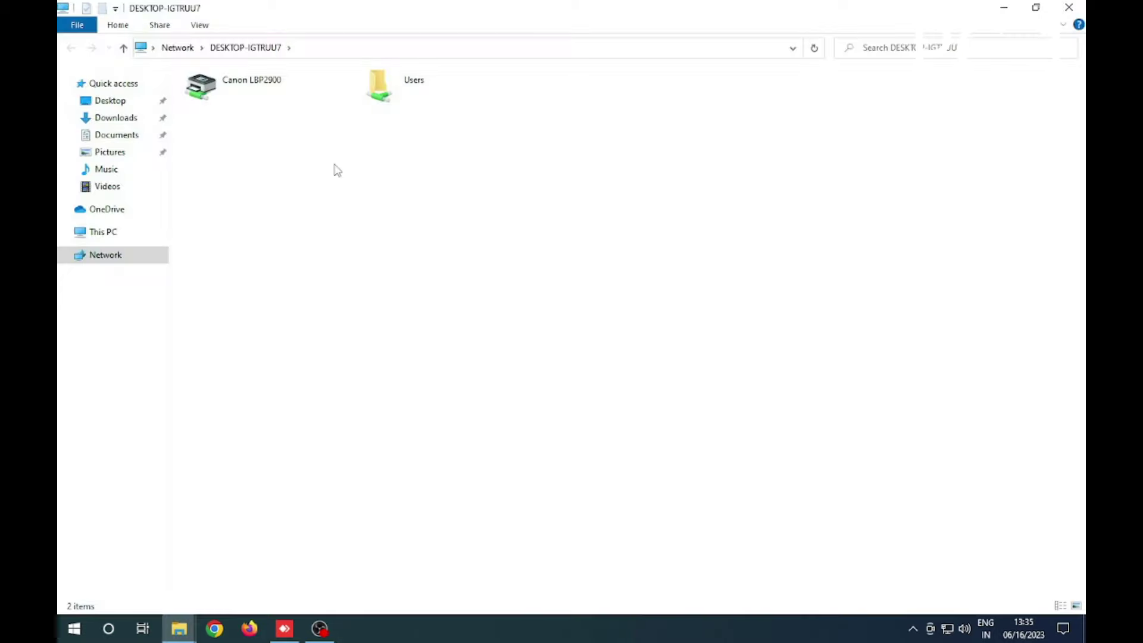
right_click(337, 171)
click(389, 224)
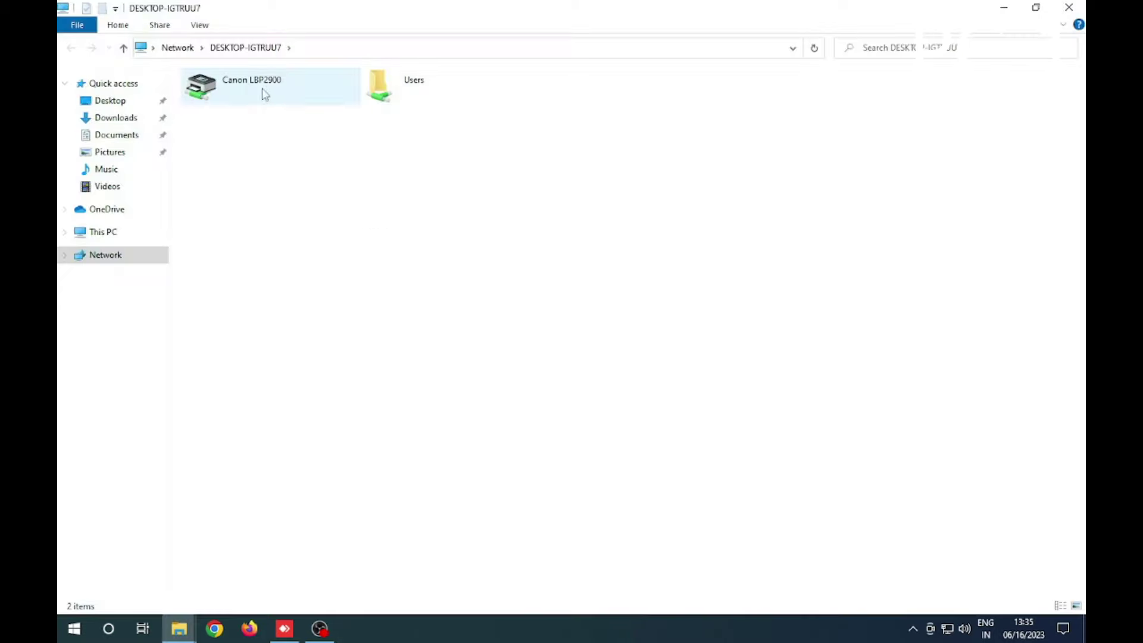
Try to open the shared Canon LBP2900 printer and dismiss the resulting message.
right_click(266, 95)
double_click(238, 84)
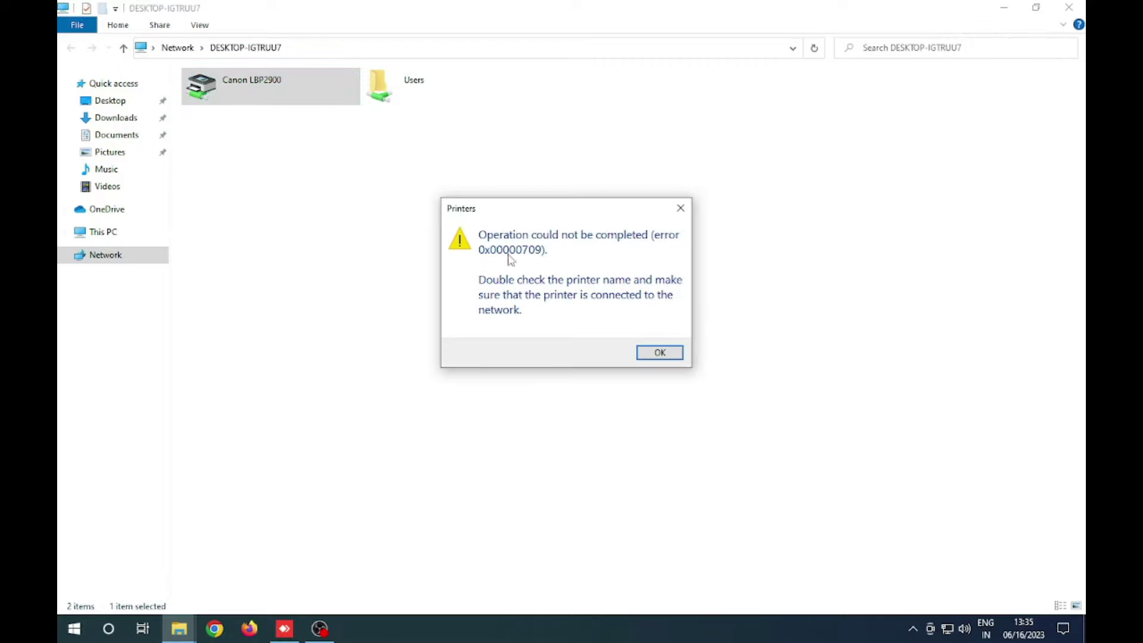
click(652, 356)
Try to connect to the shared Canon LBP2900 printer with the Connect command.
click(277, 119)
right_click(265, 95)
click(317, 124)
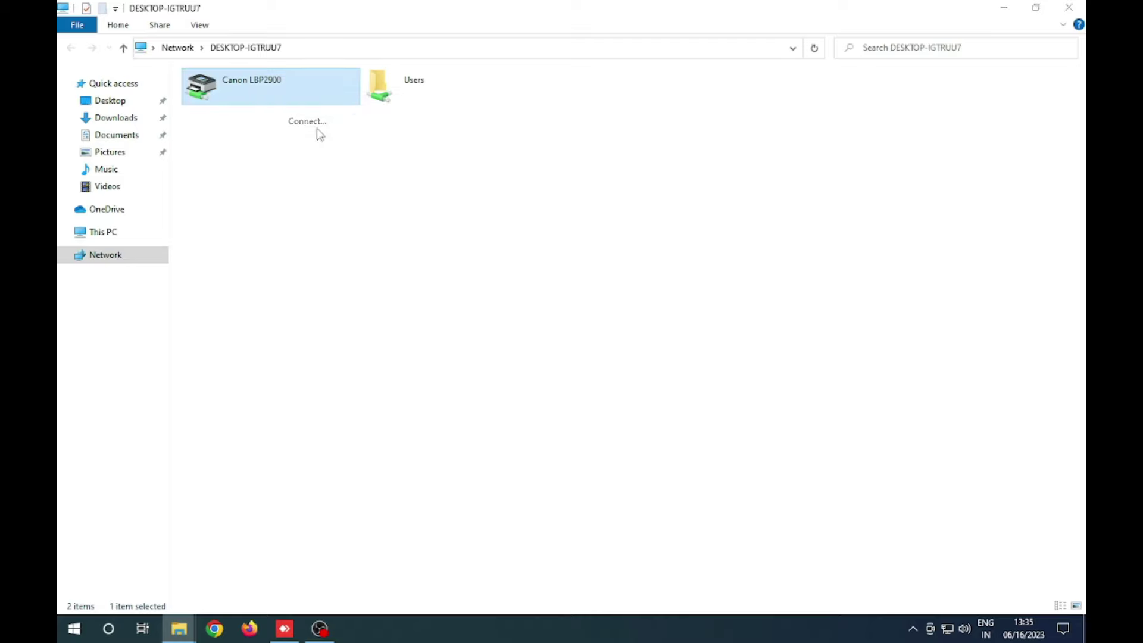
drag(558, 229, 527, 123)
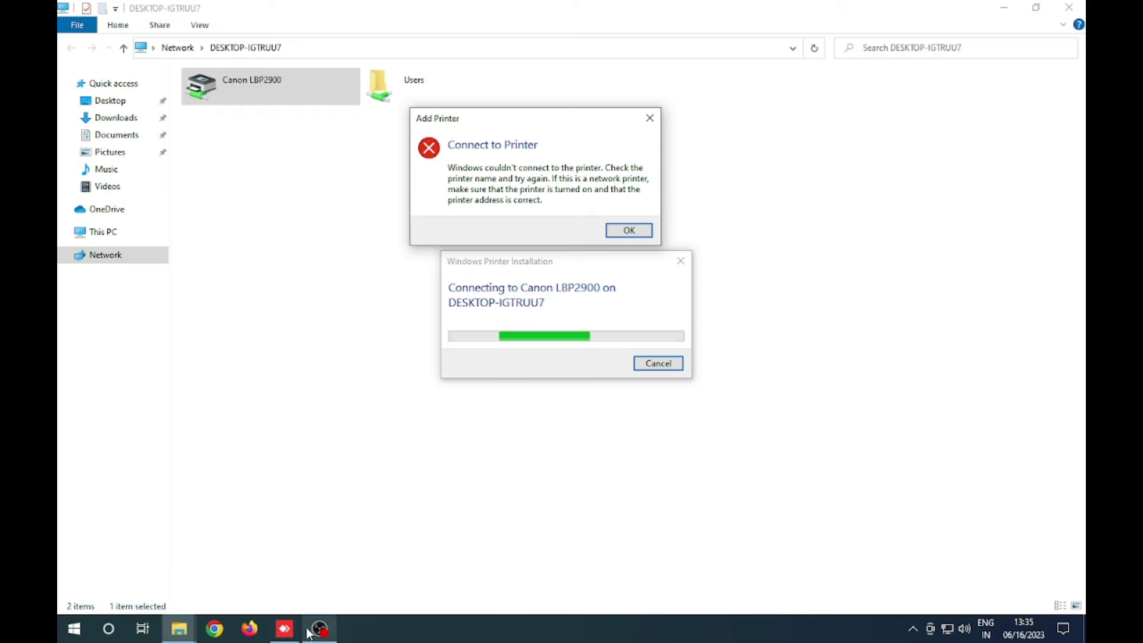
mouse_move(312, 632)
On the printer server PC, search for "reg" and launch the Registry Editor.
click(445, 622)
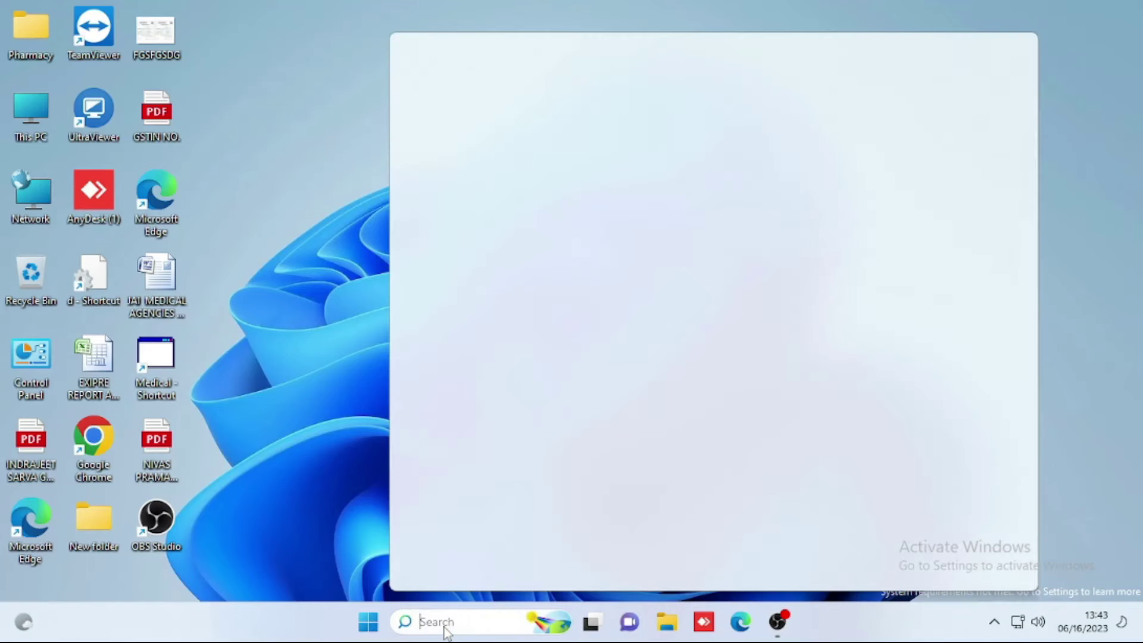
text(re)
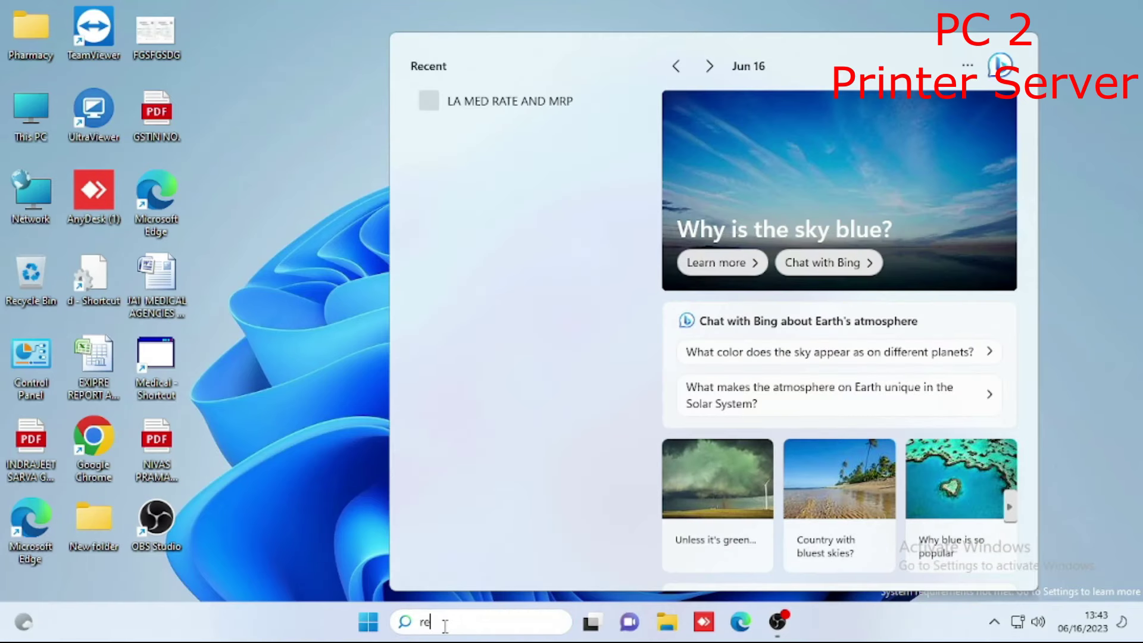
text(g)
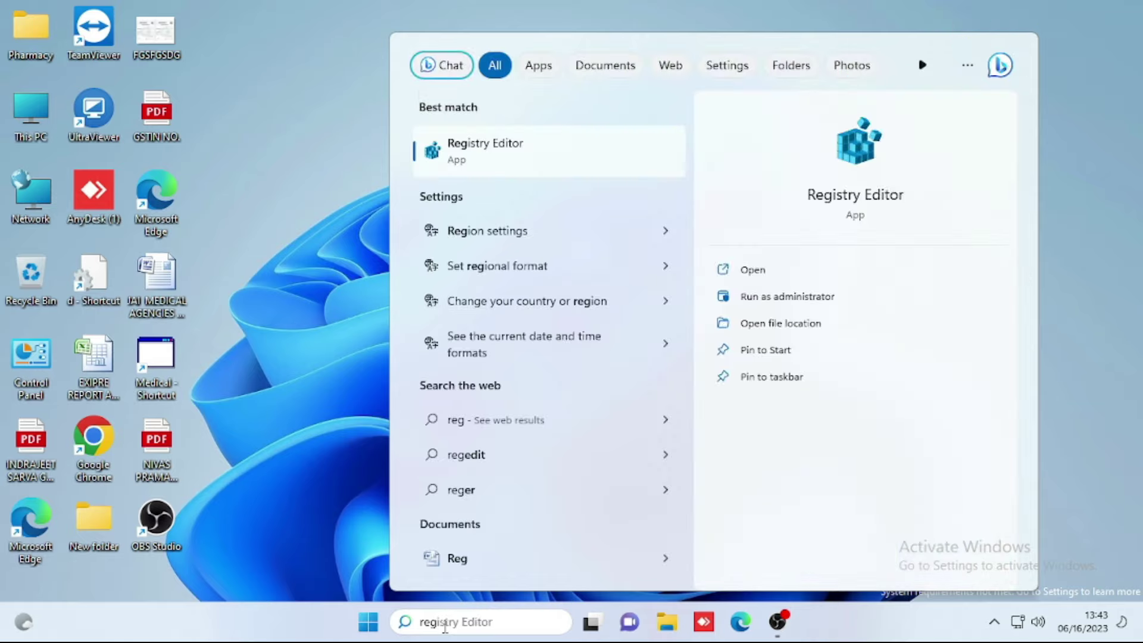
click(484, 151)
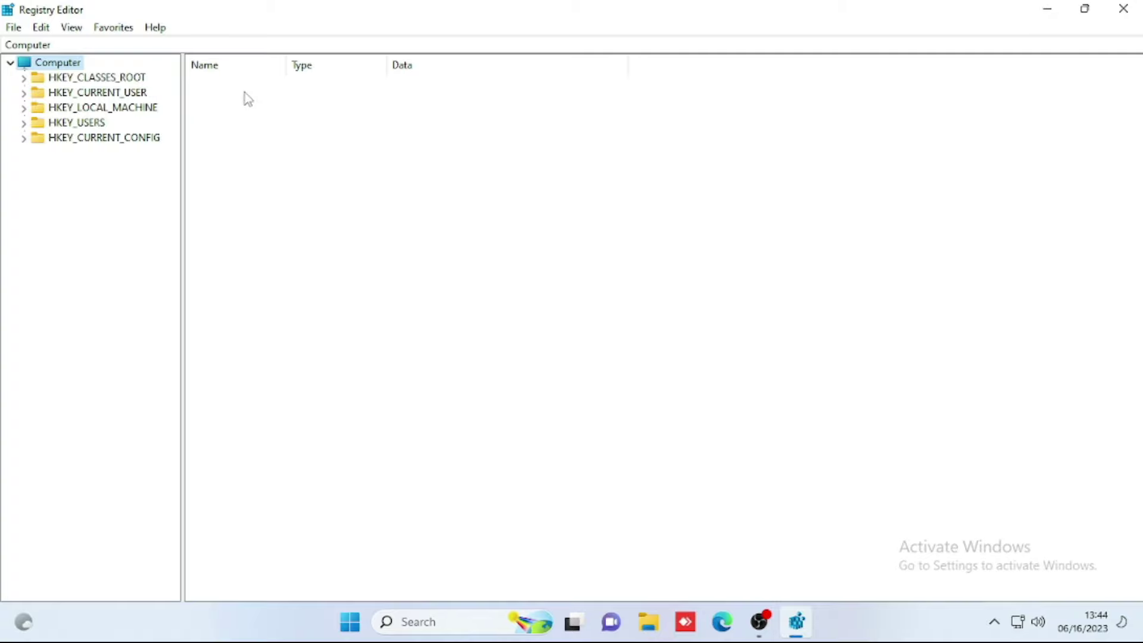
Go to the registry key HKEY_LOCAL_MACHINE\SYSTEM\CurrentControlSet\Control\Print.
click(24, 109)
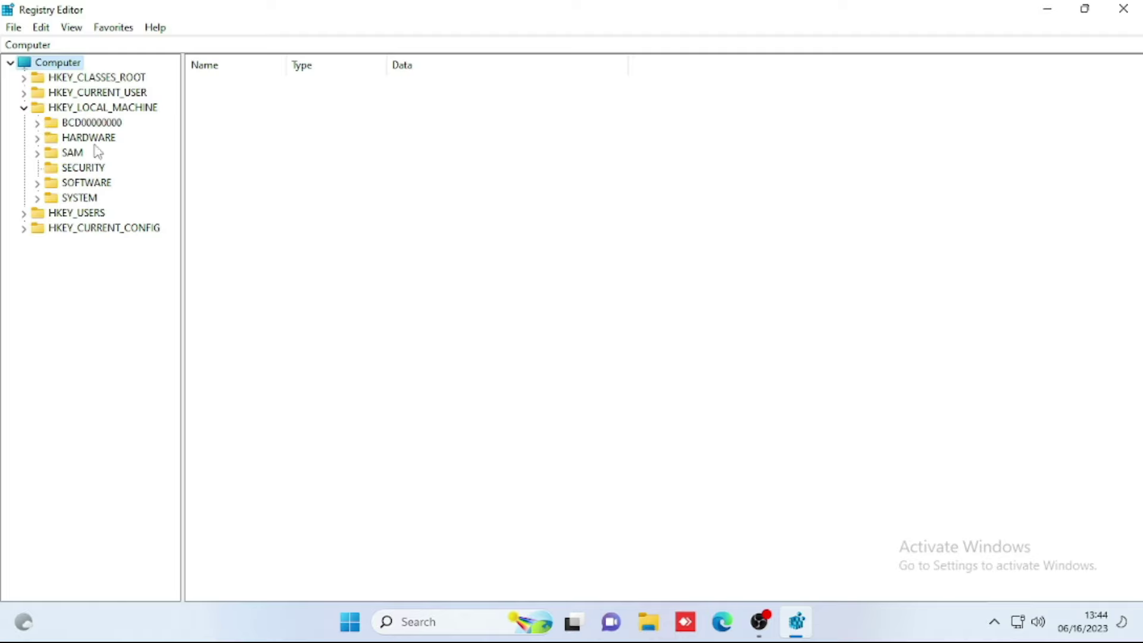
click(37, 199)
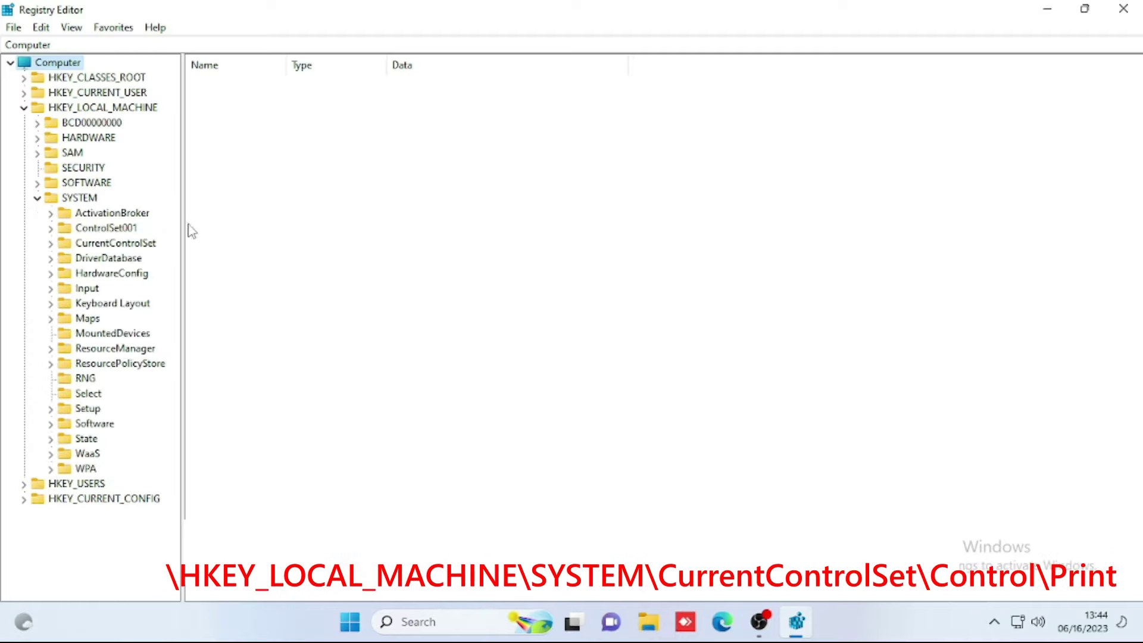
click(50, 243)
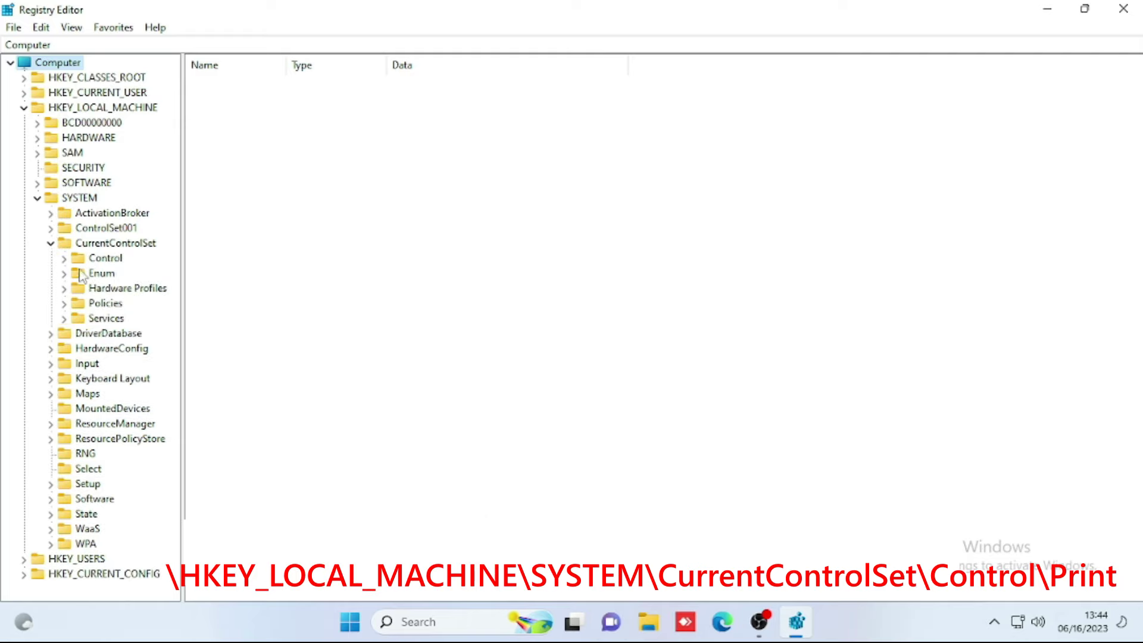
click(64, 258)
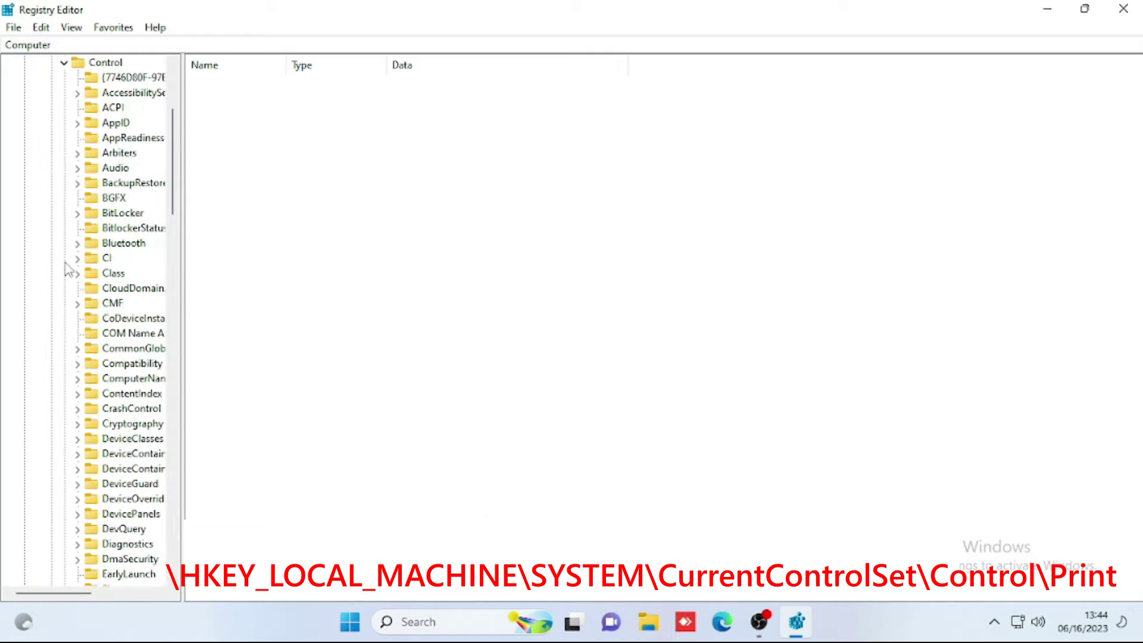
scroll(109, 335, down, 18)
scroll(109, 335, down, 18)
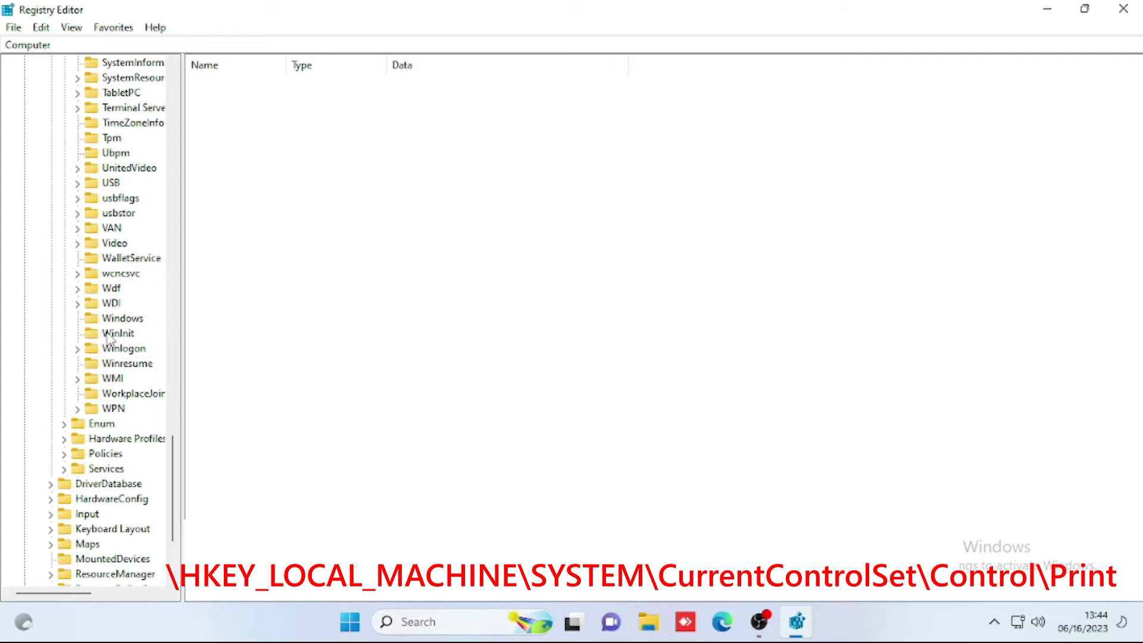
scroll(109, 336, up, 8)
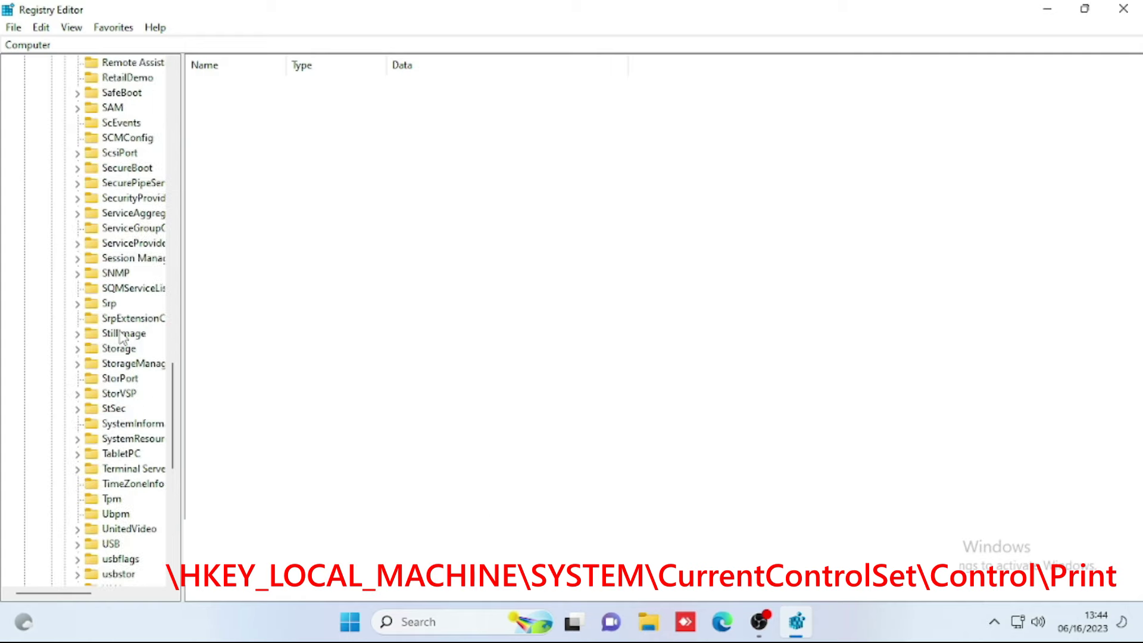
scroll(122, 336, up, 2)
click(110, 93)
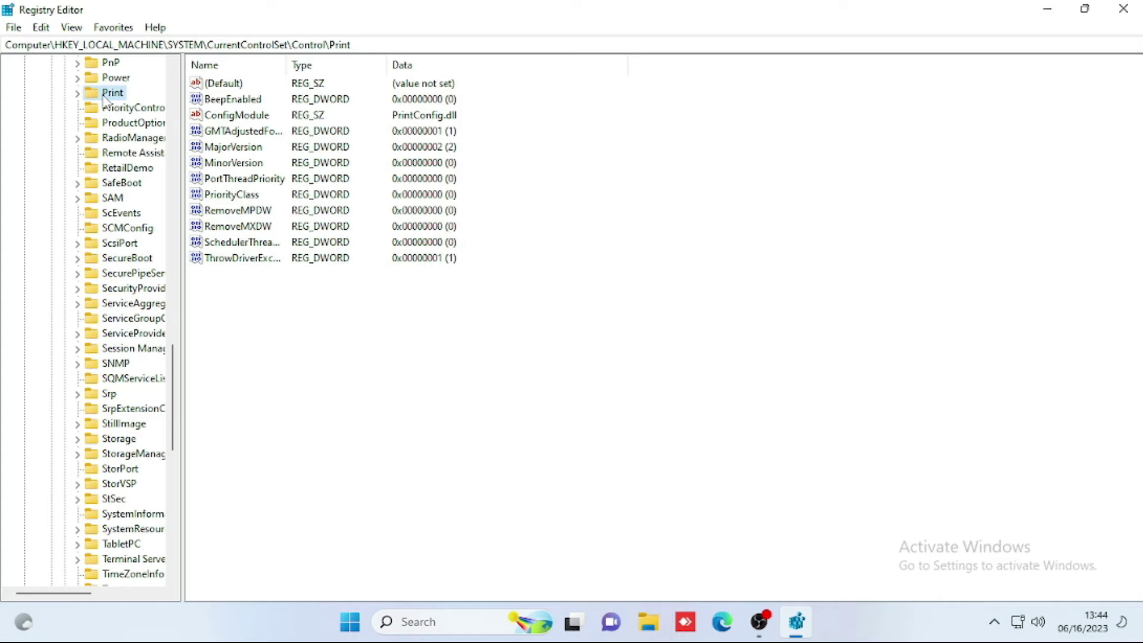
Create a DWORD (32-bit) value named RpcAuthnLevelPrivacyEnabled in the Print key.
click(329, 301)
right_click(311, 334)
mouse_move(380, 353)
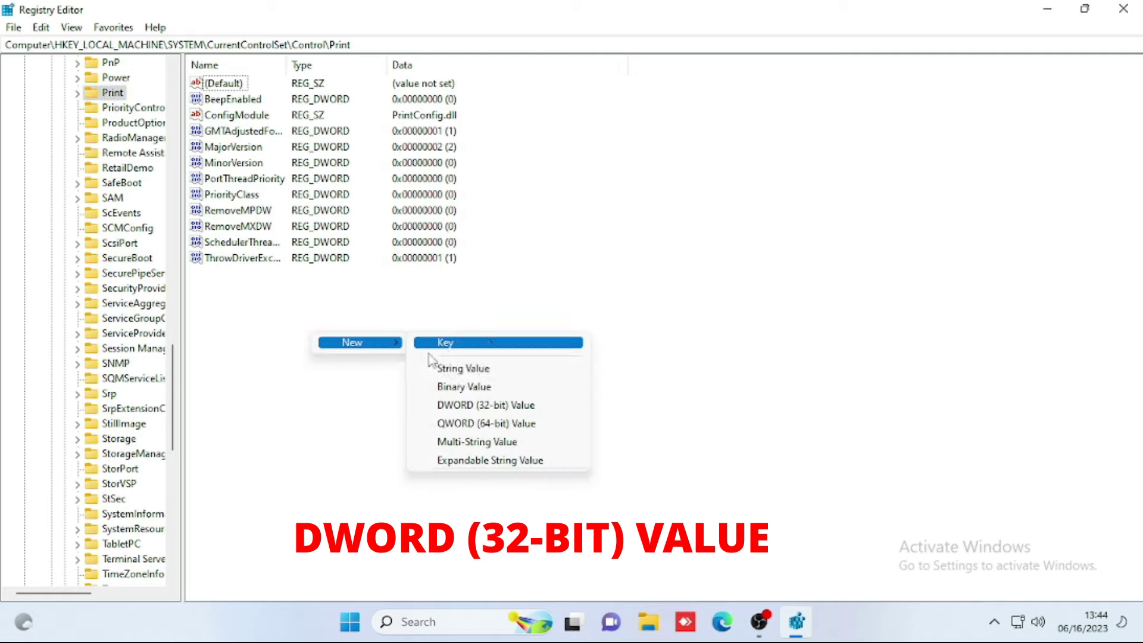
click(474, 409)
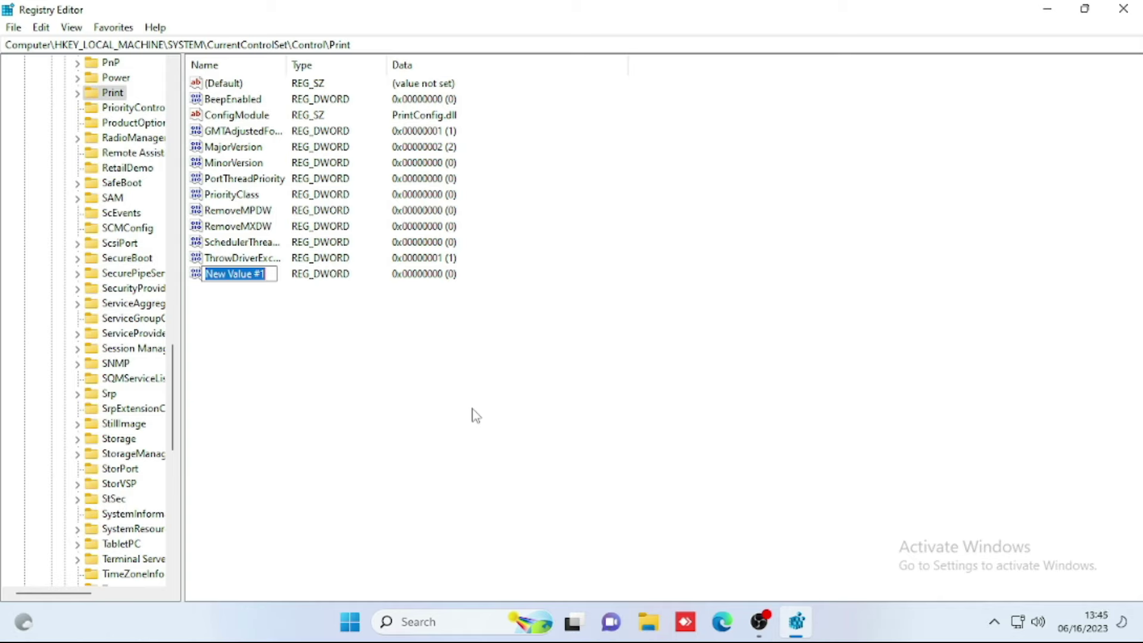
text(R)
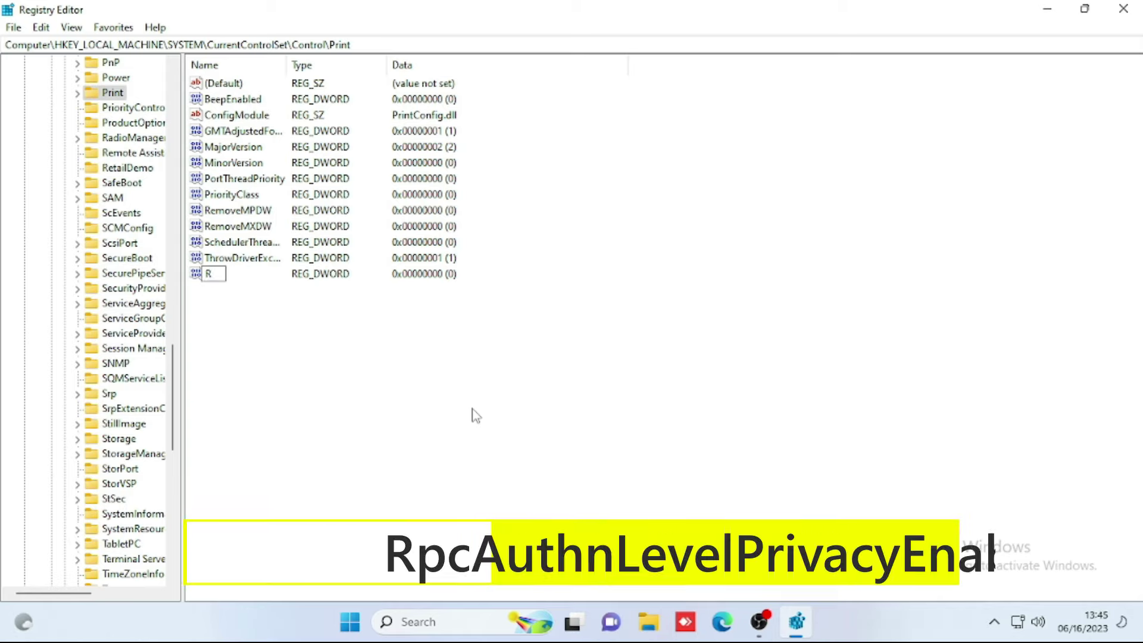
text(p)
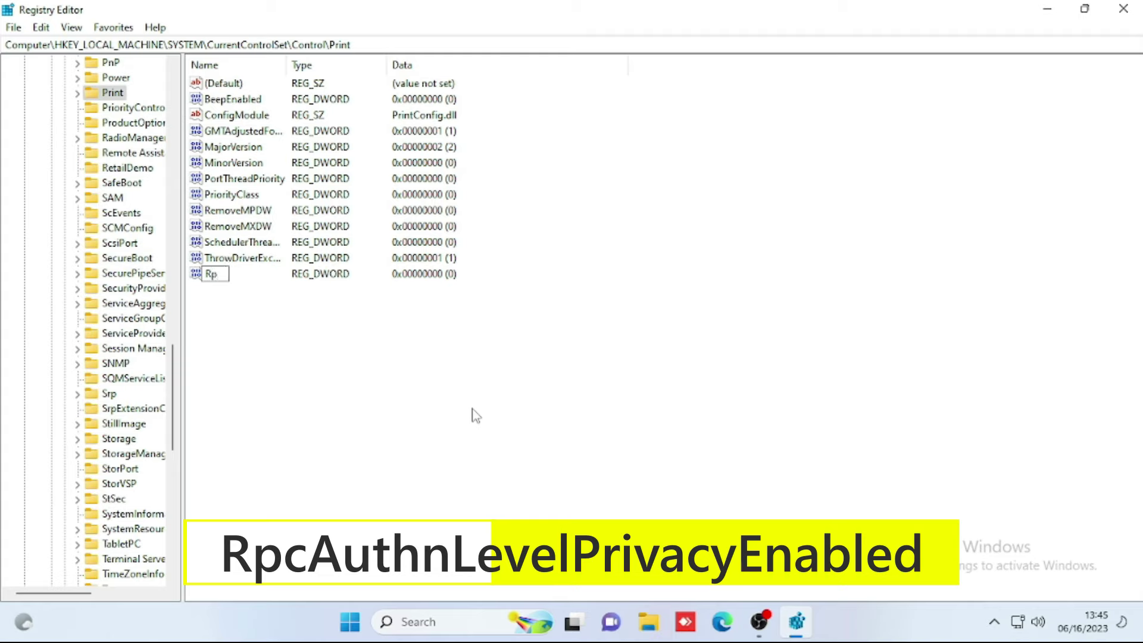
text(cAuthnLeve)
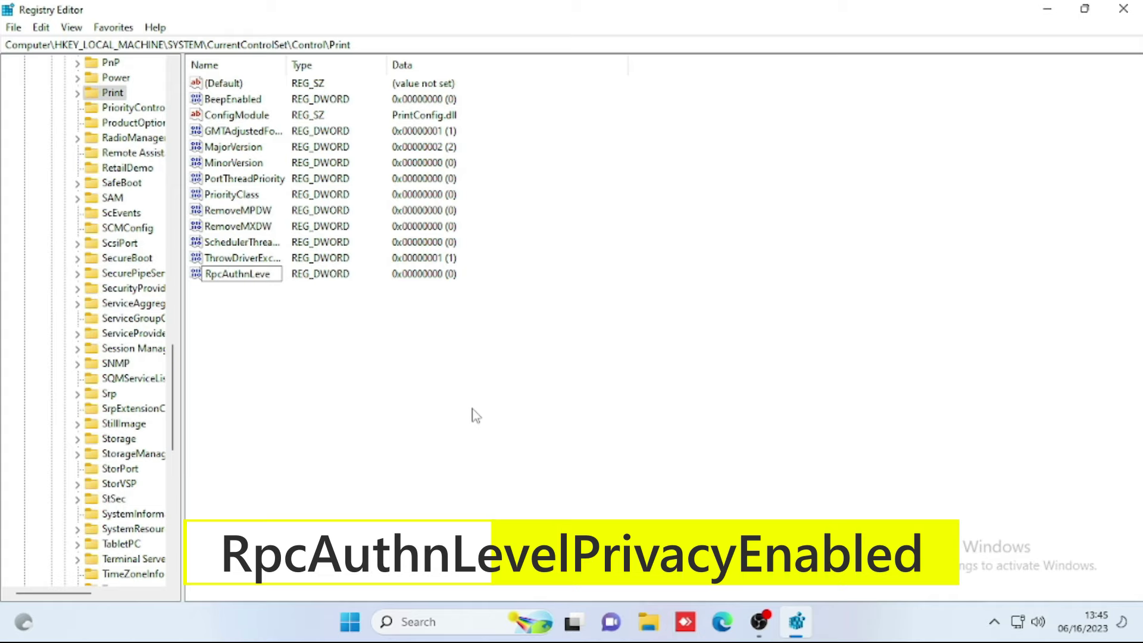
text(lPrivacyE)
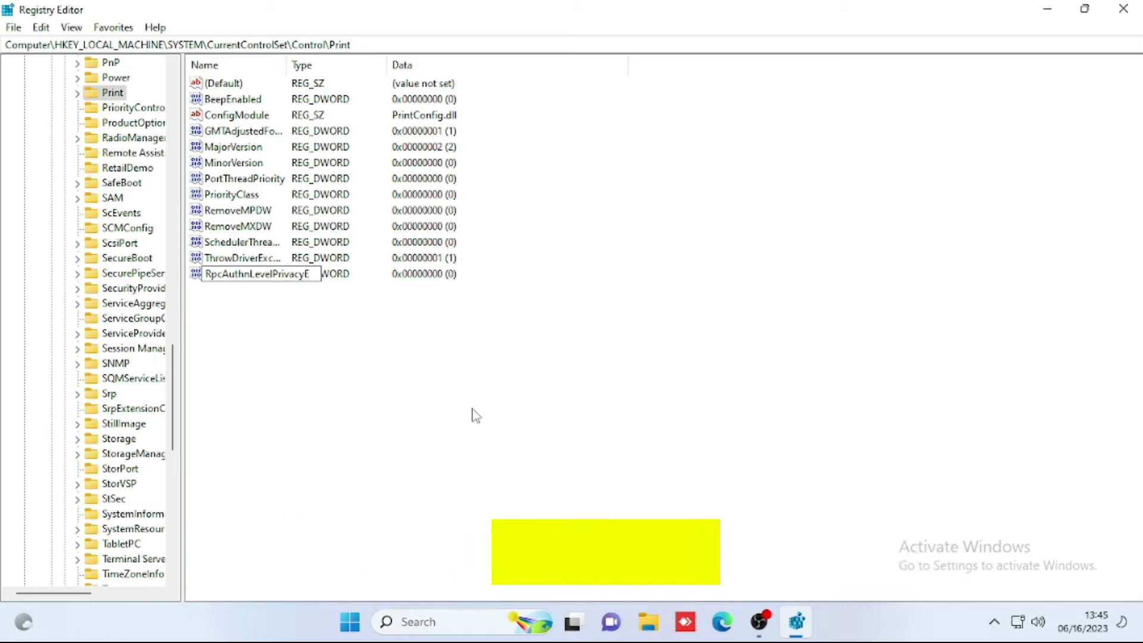
text(nab)
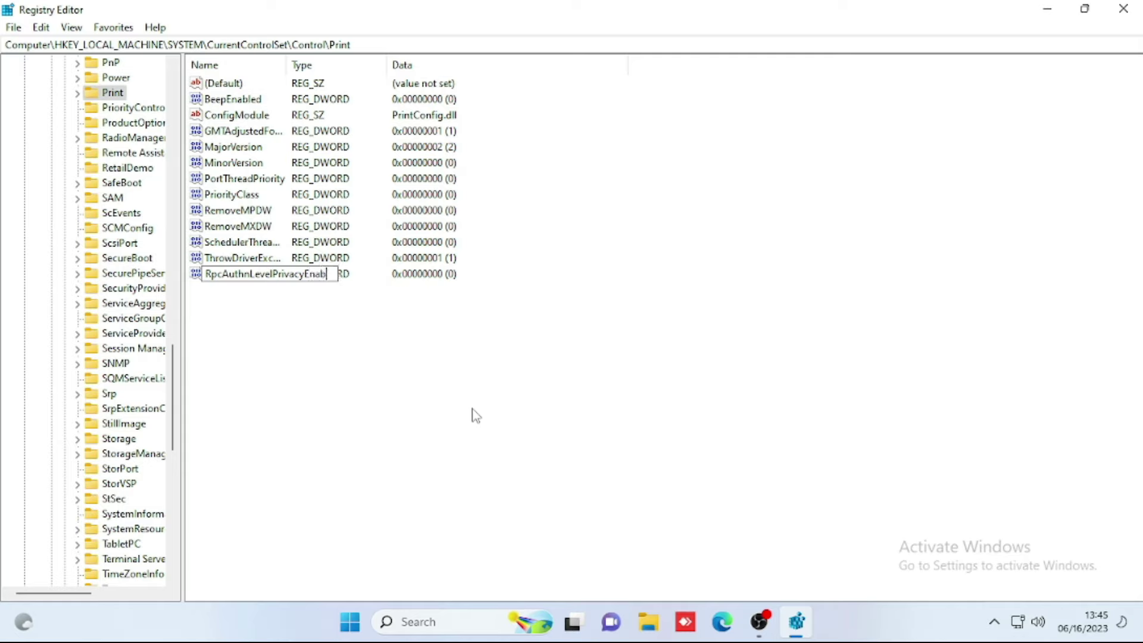
text(led)
key(Return)
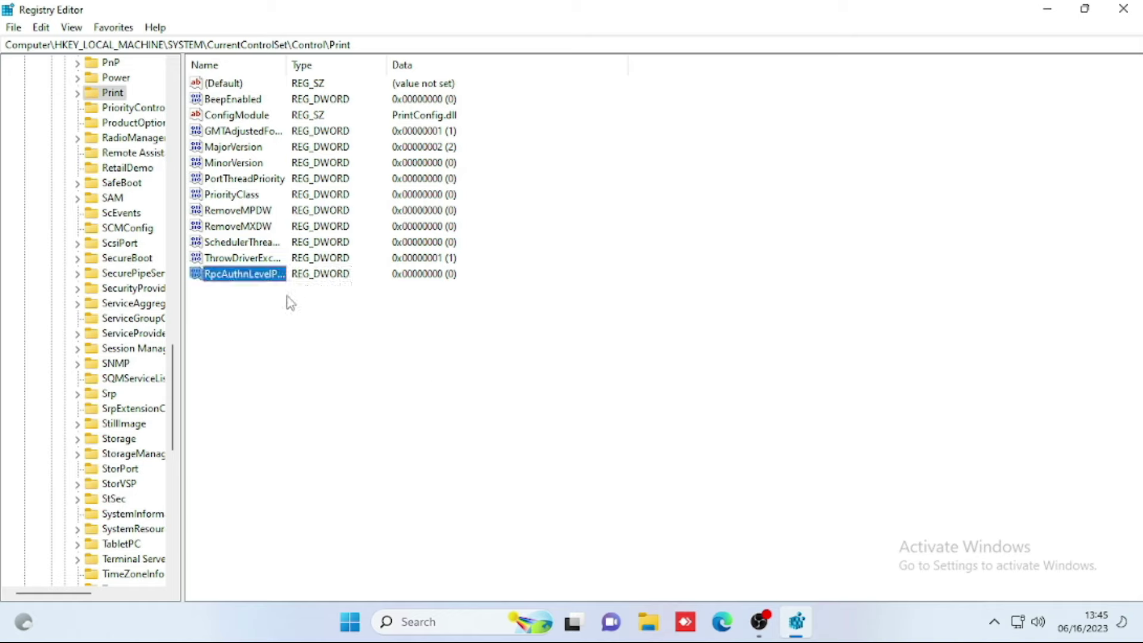
Accept 0 as the hexadecimal value data of RpcAuthnLevelPrivacyEnabled and close the Registry Editor.
double_click(255, 280)
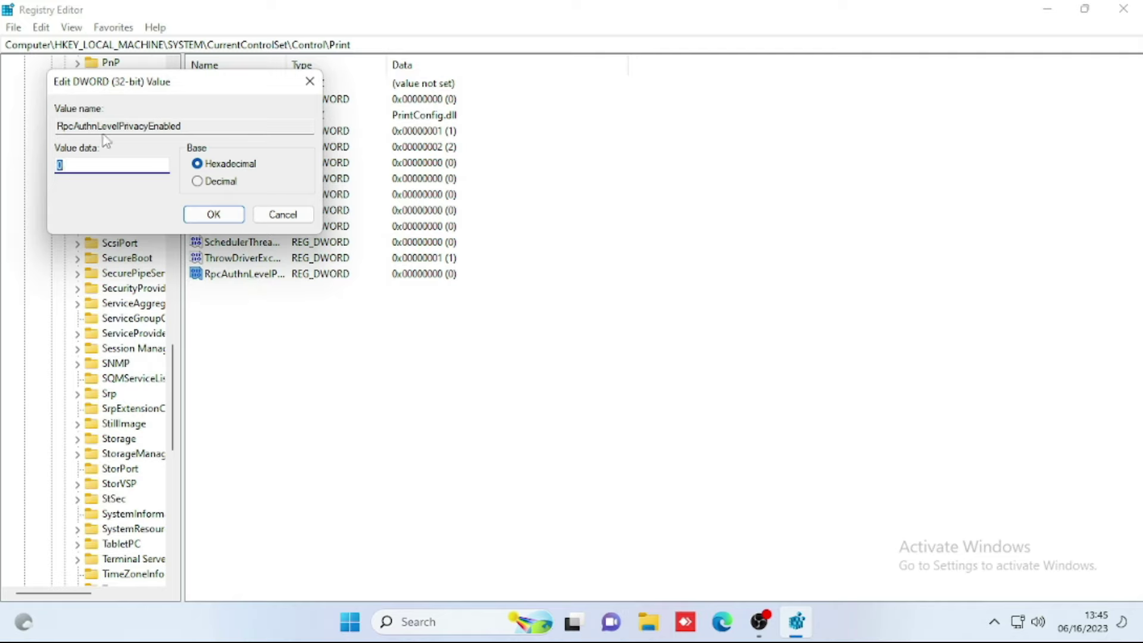
click(203, 217)
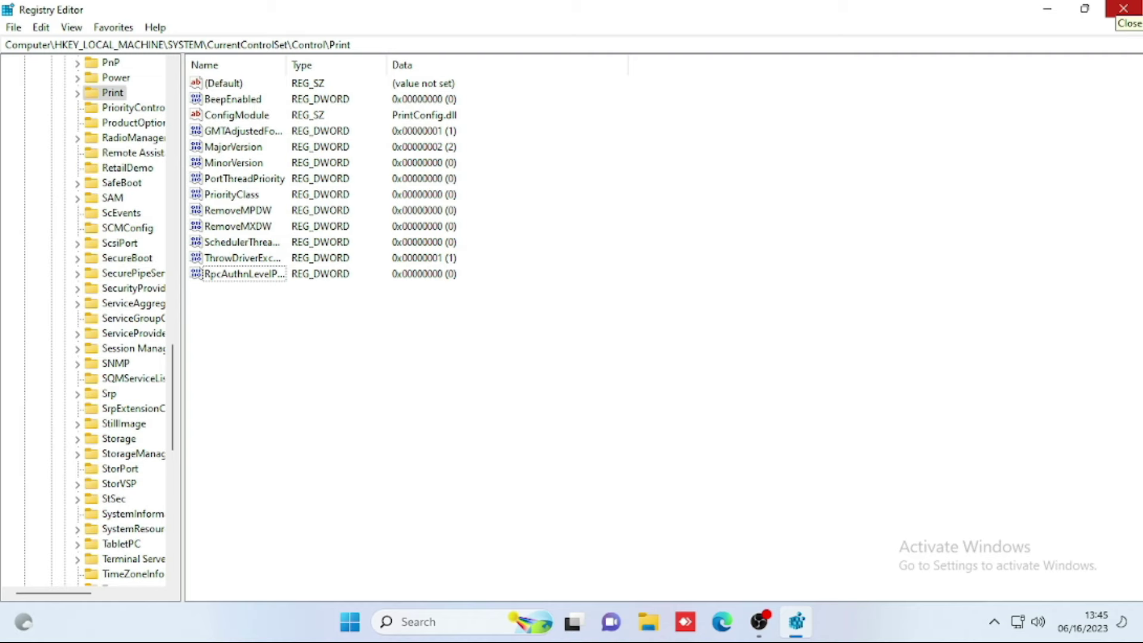
click(1124, 9)
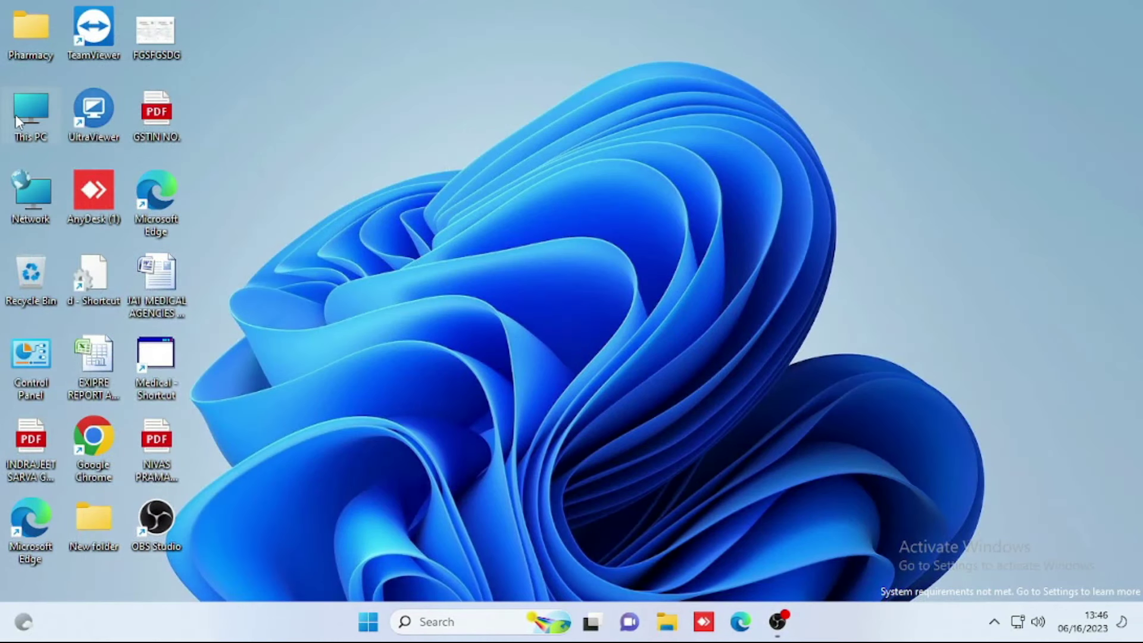
double_click(16, 114)
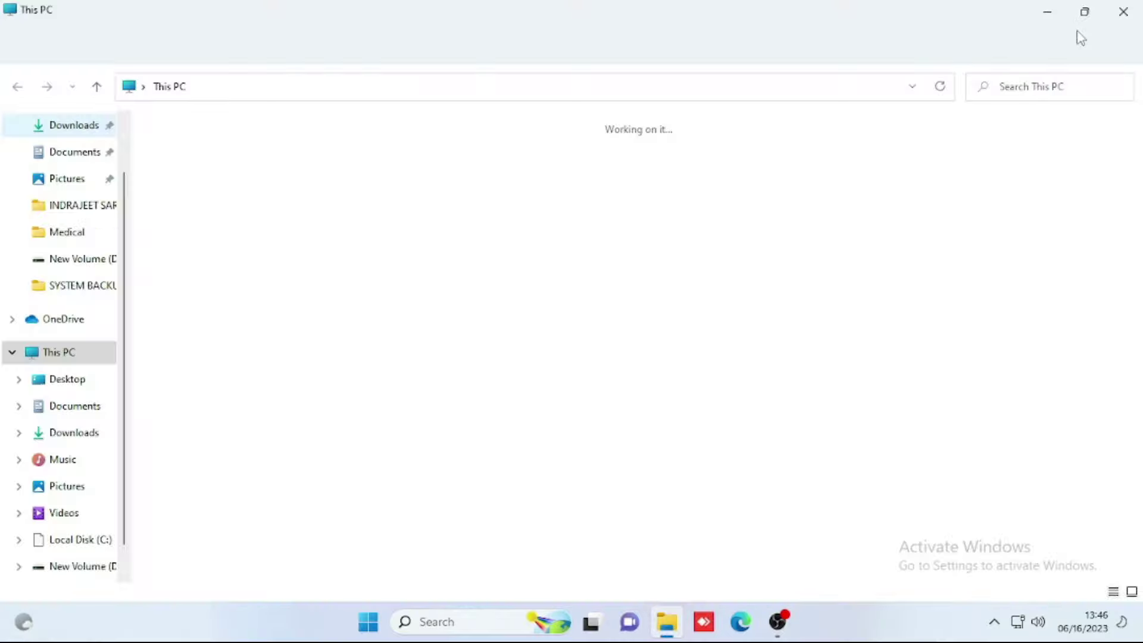
click(1124, 8)
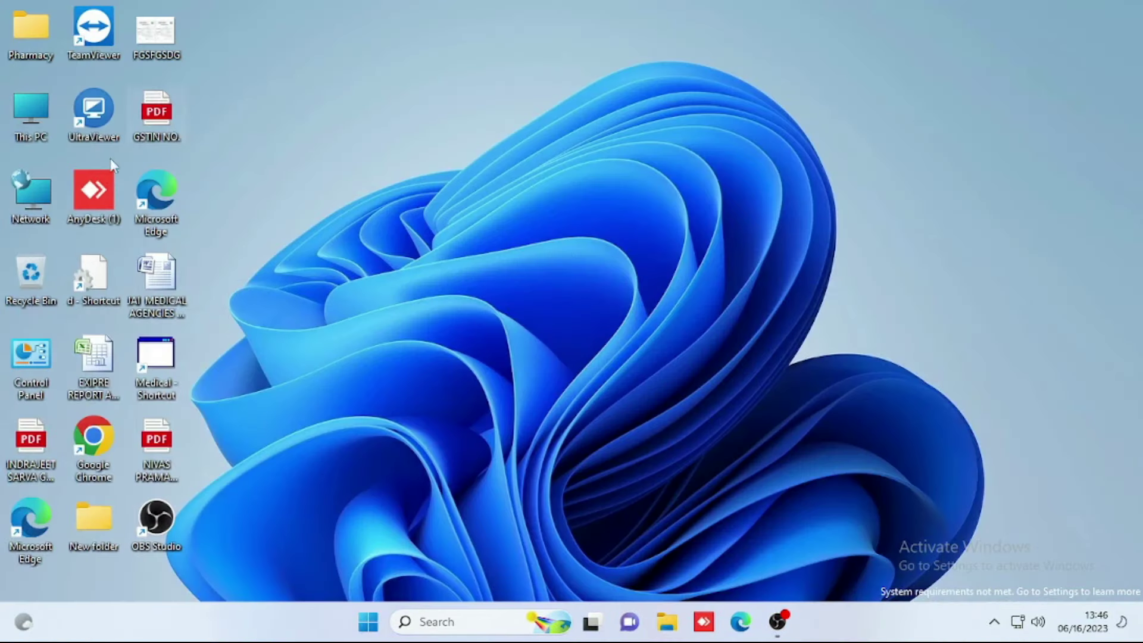
Search for "services" and run the Services app as administrator.
click(476, 622)
text(ser)
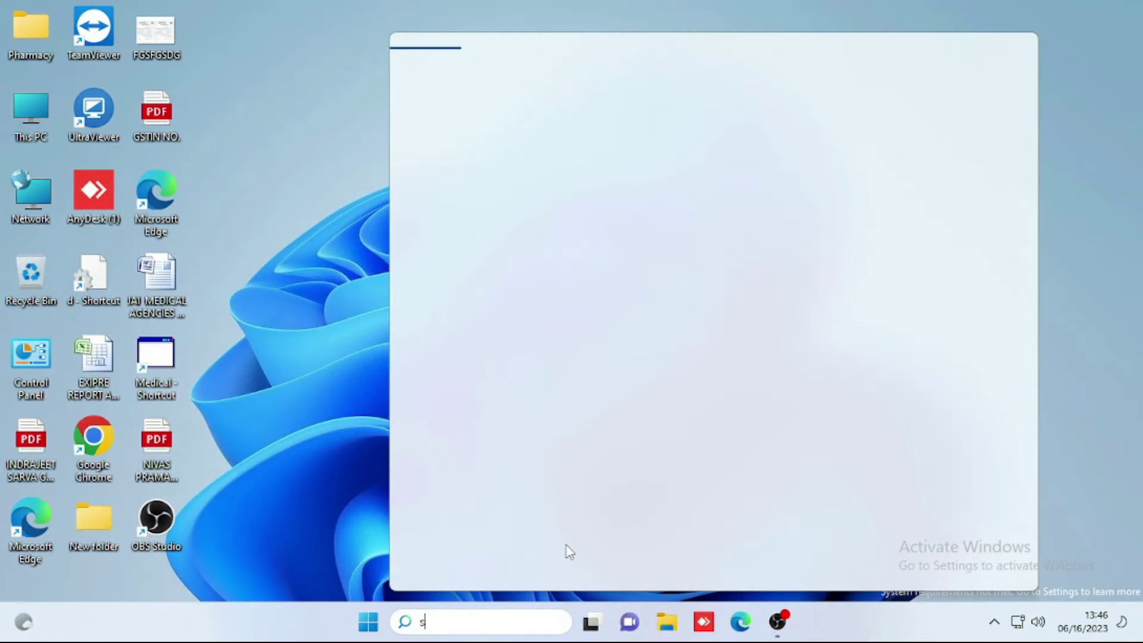
key(BackSpace)
key(BackSpace)
key(BackSpace)
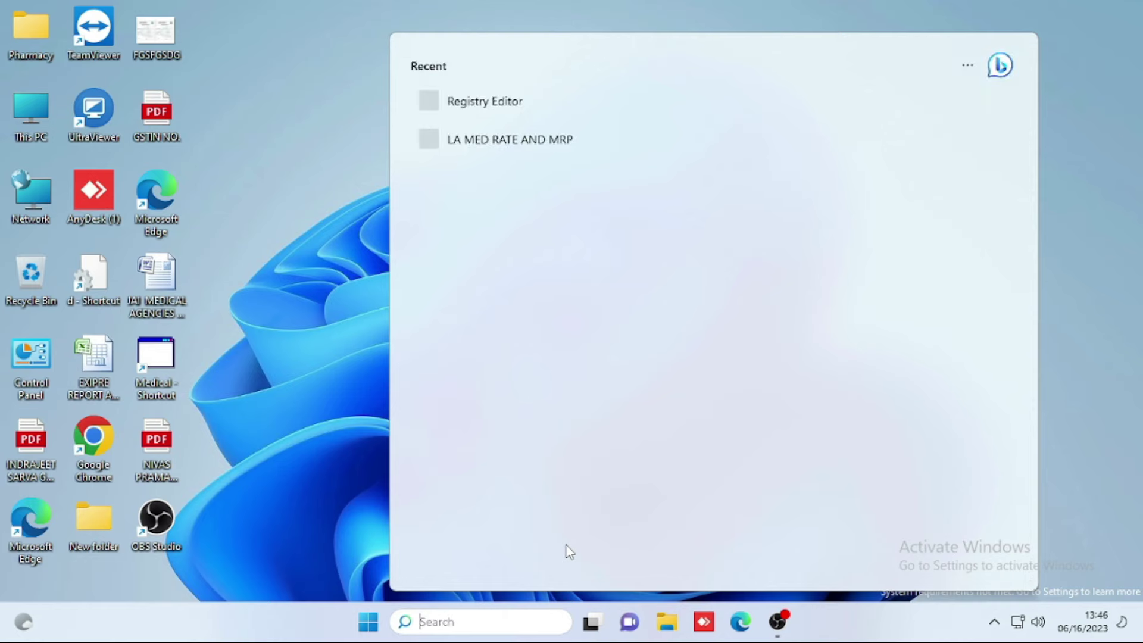
text(vi)
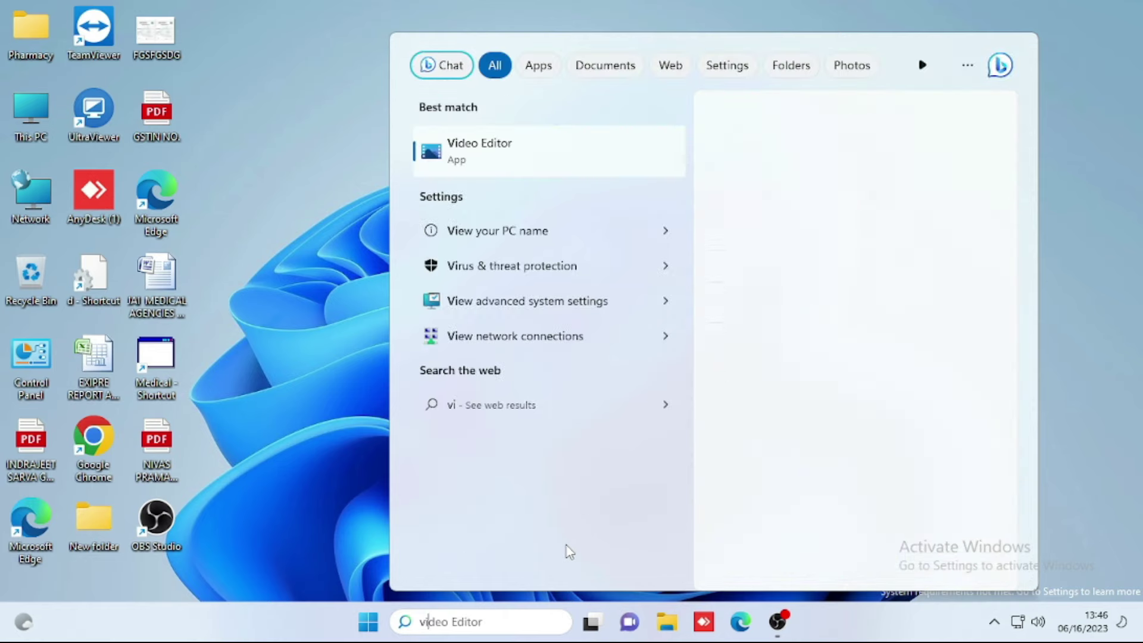
key(BackSpace)
key(BackSpace)
key(BackSpace)
text(s)
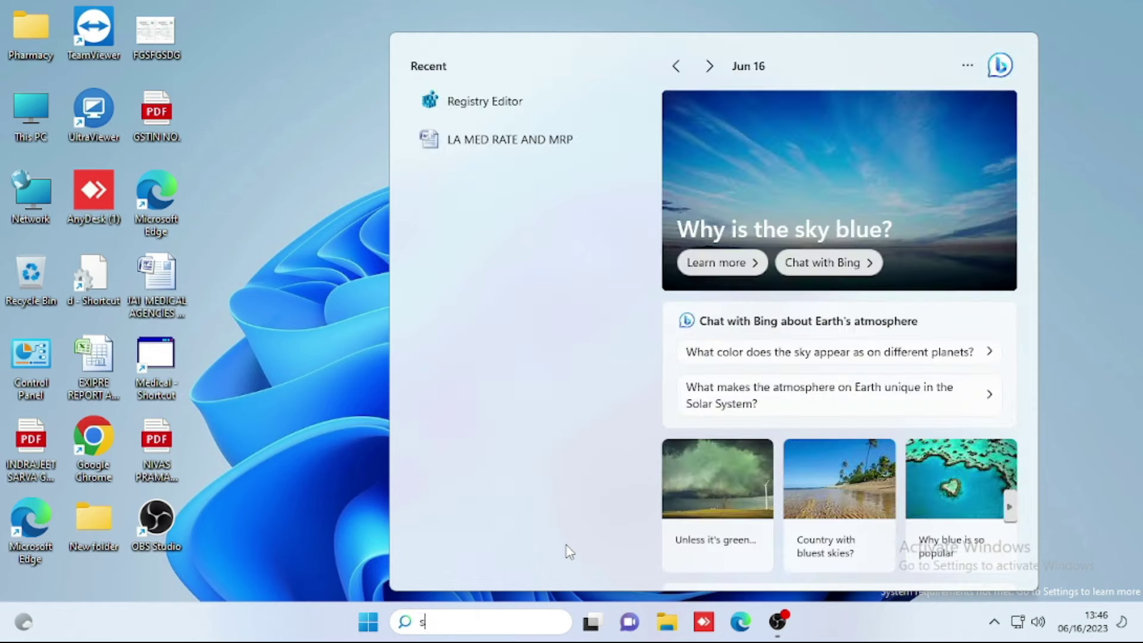
text(ervices)
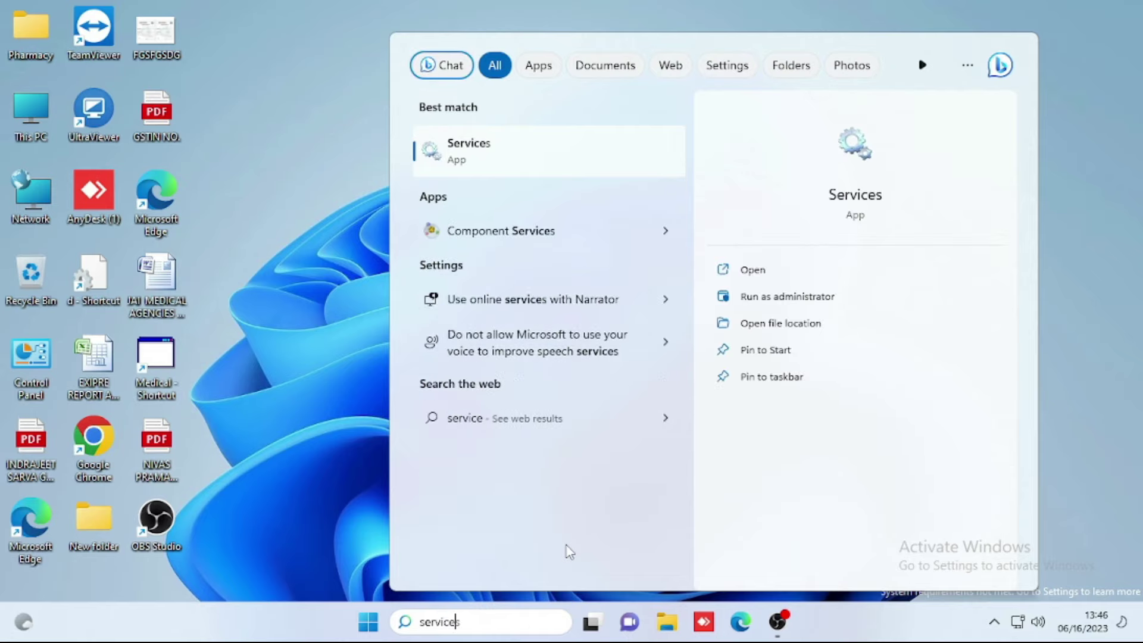
right_click(462, 157)
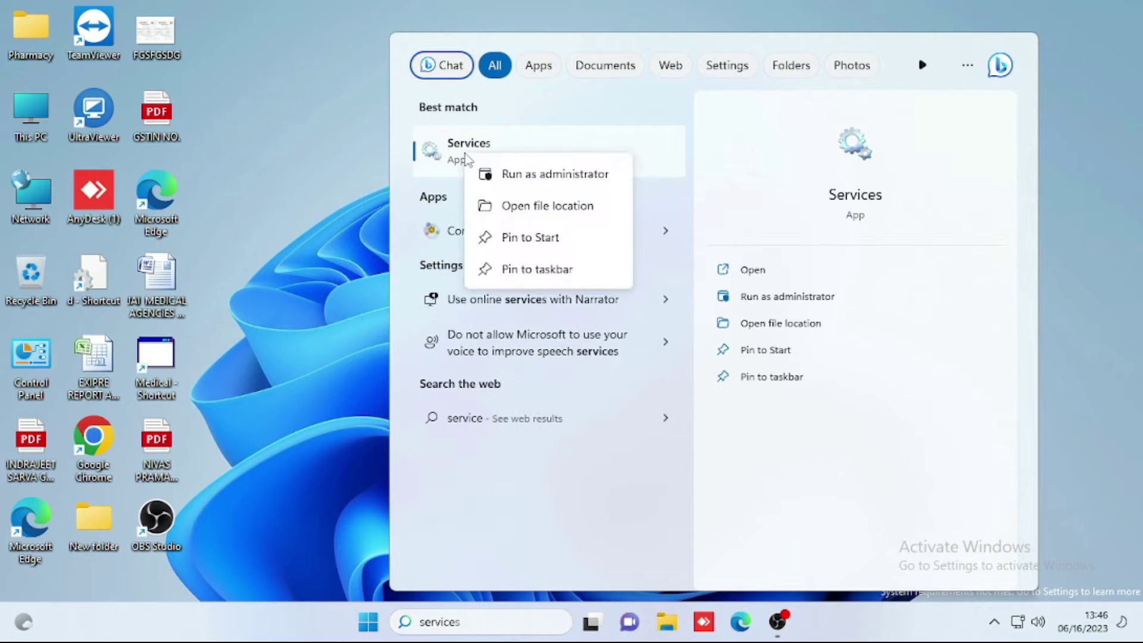
click(493, 175)
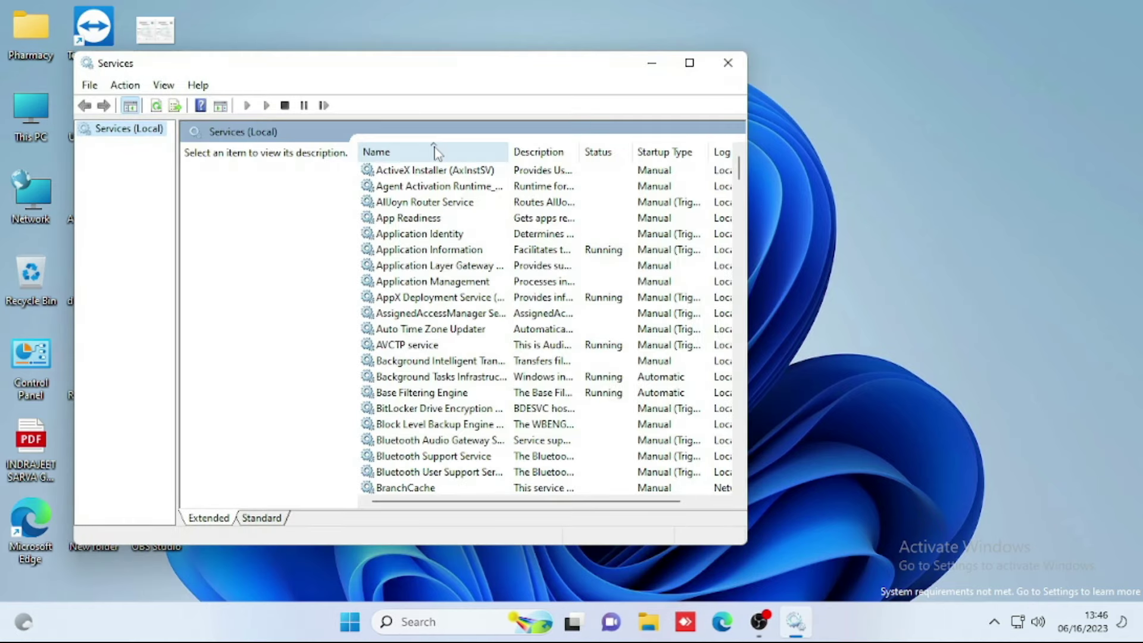
Restart the Print Spooler service and close the Services window.
scroll(506, 357, down, 20)
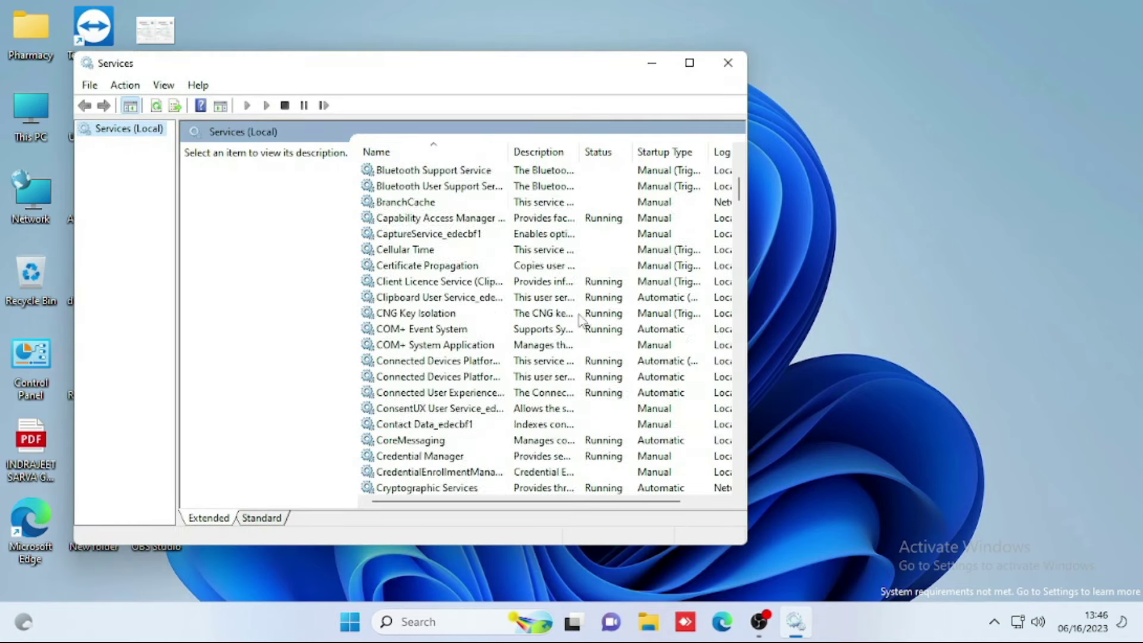
scroll(499, 367, down, 8)
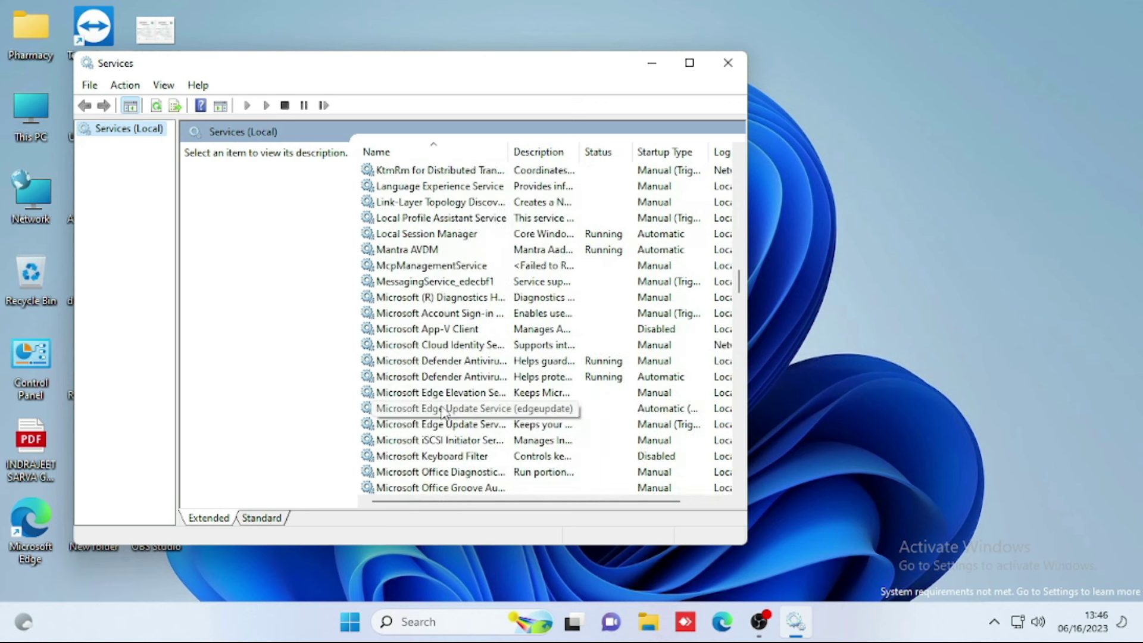
scroll(442, 409, down, 18)
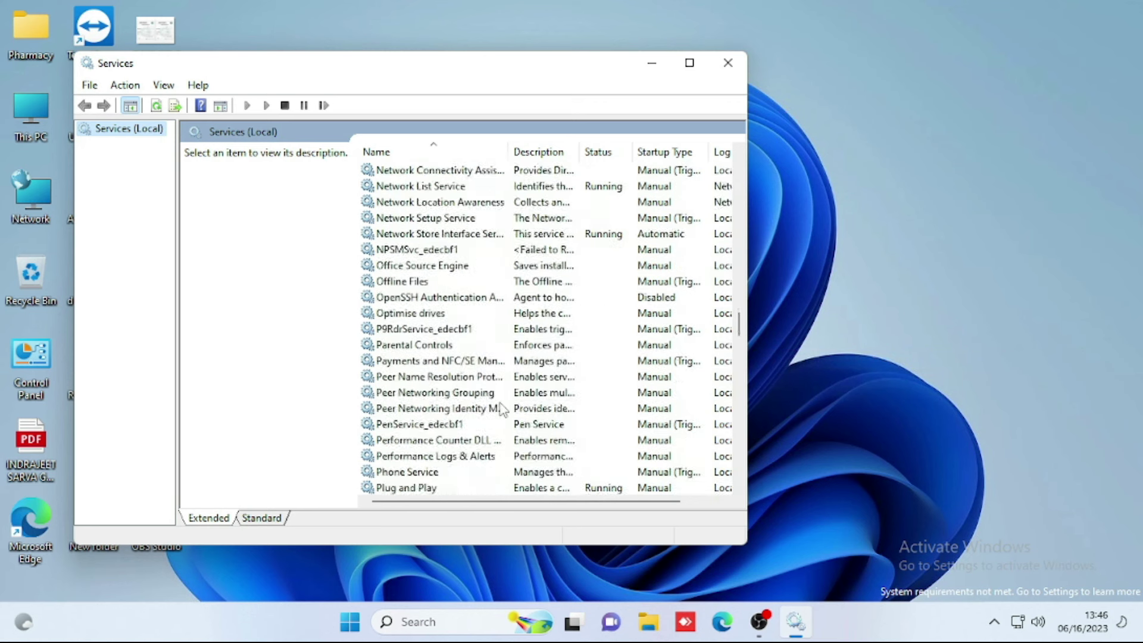
right_click(397, 267)
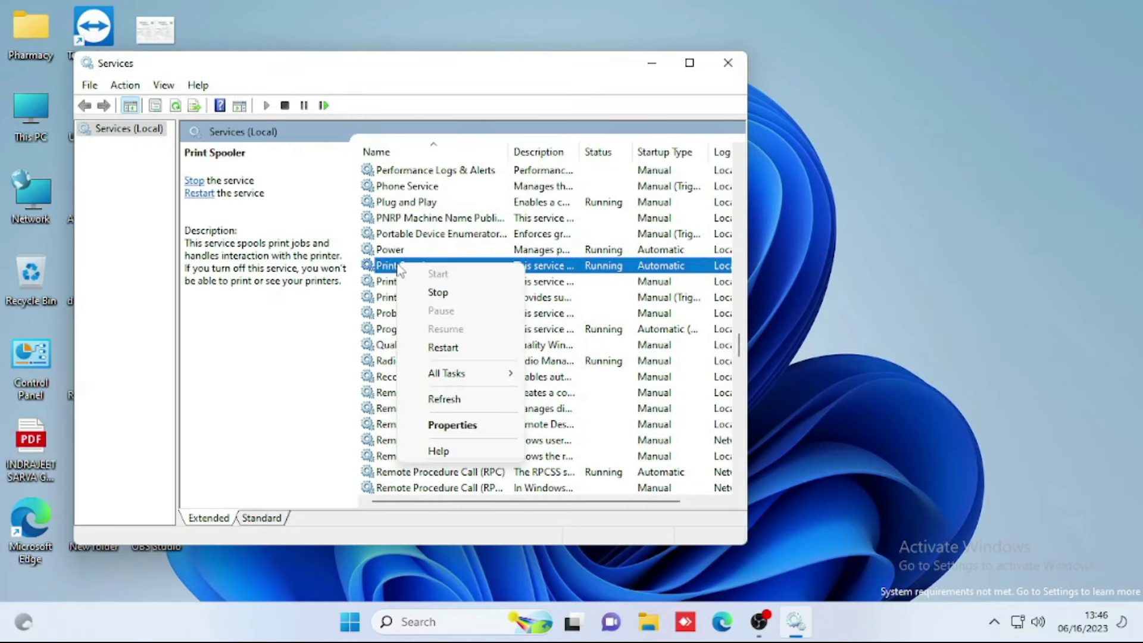
click(446, 349)
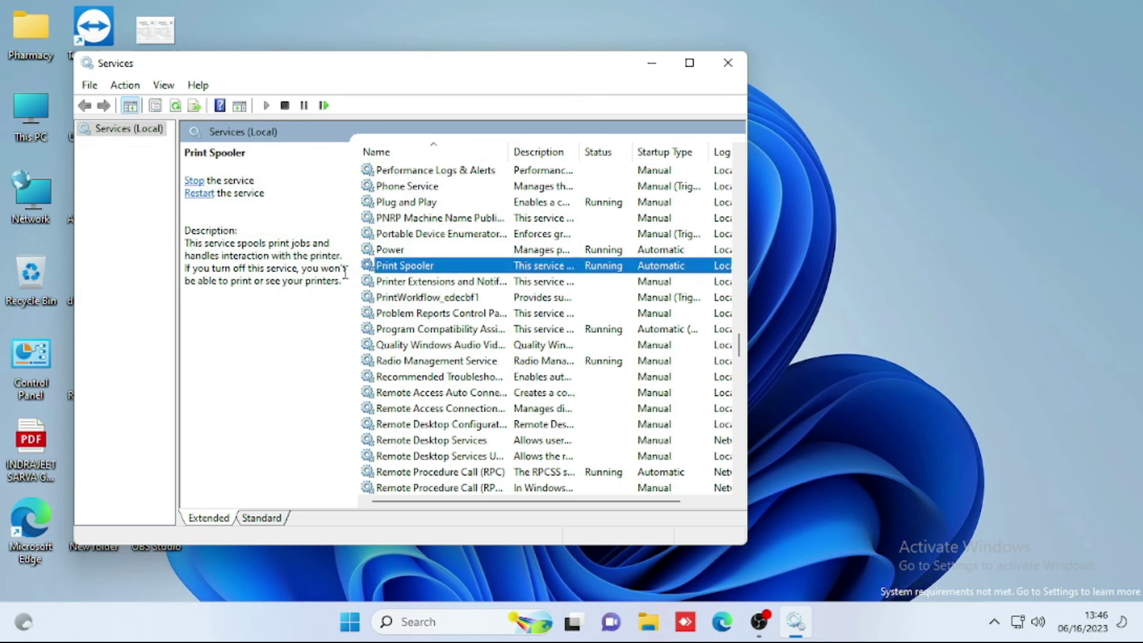
click(731, 67)
scroll(730, 65, up, 1)
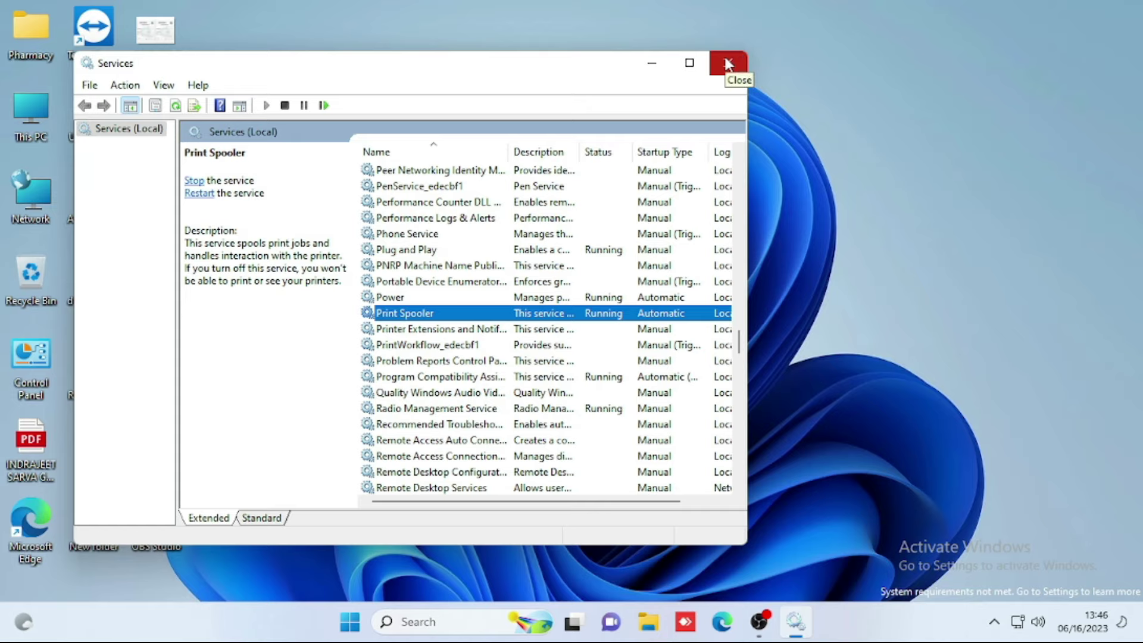
click(727, 64)
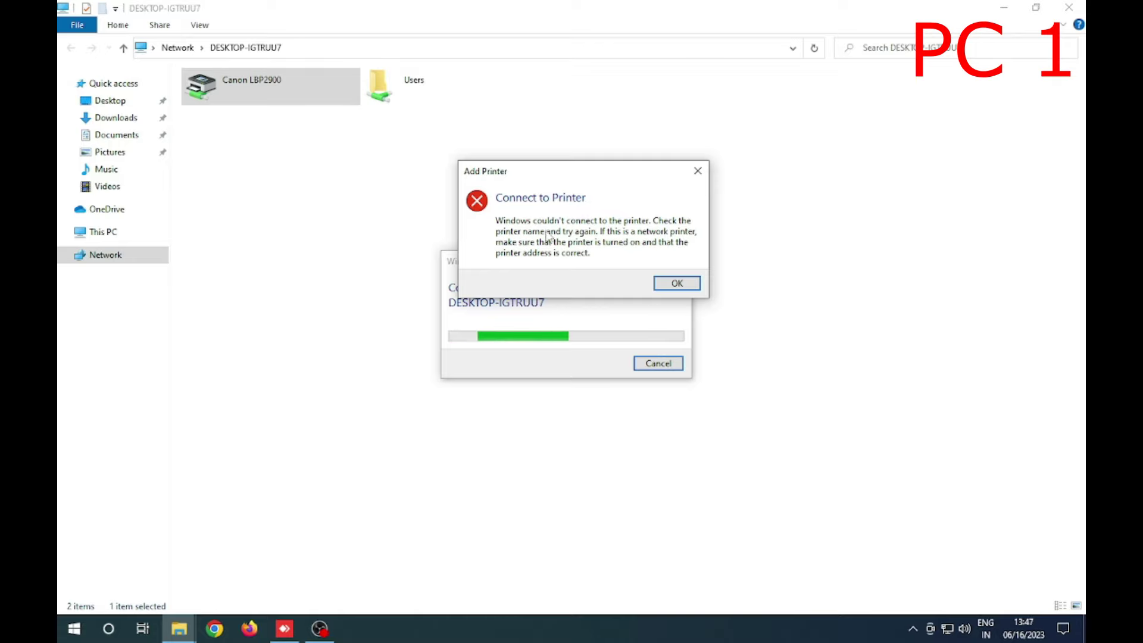
On the client PC, dismiss the printer error, try to connect to the Canon LBP2900 again, and close the network folder.
click(661, 284)
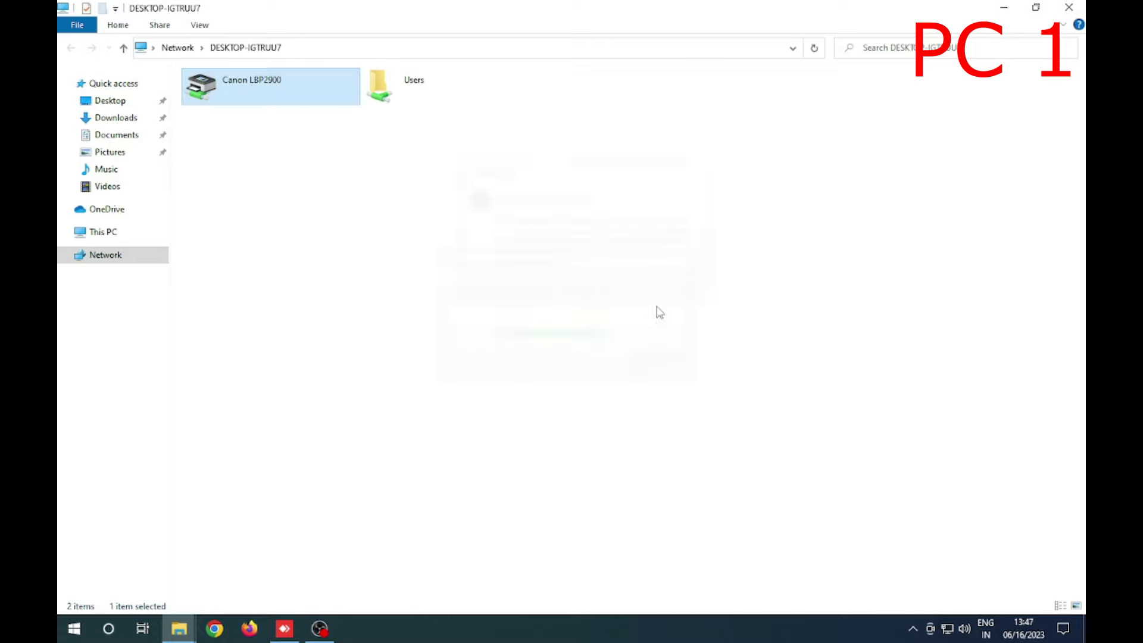
double_click(250, 103)
click(658, 352)
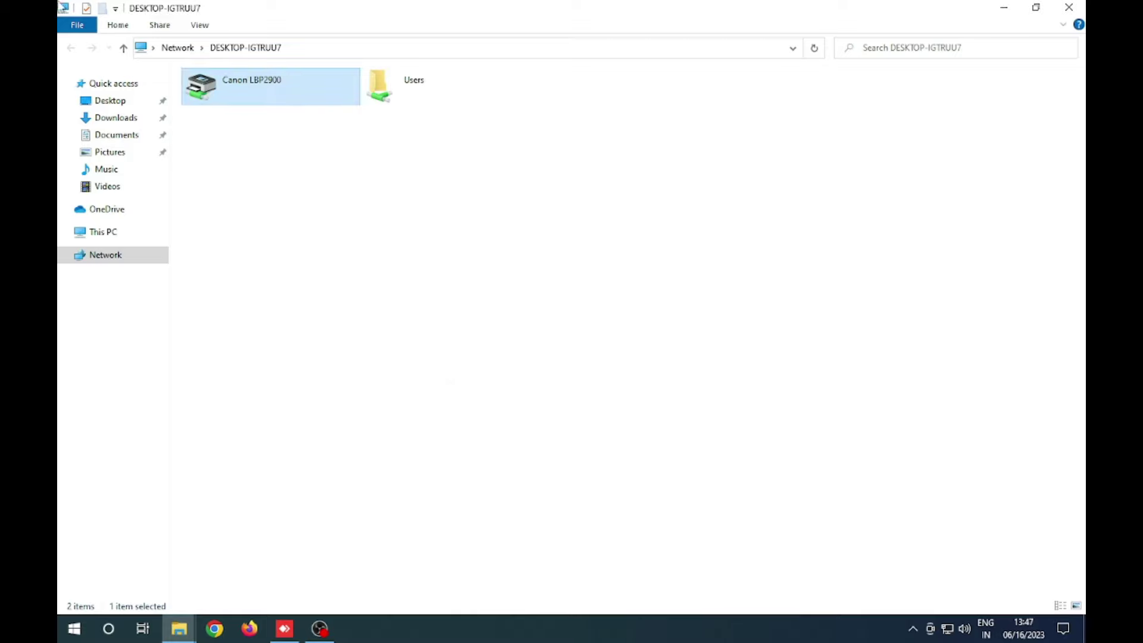
right_click(209, 100)
click(278, 125)
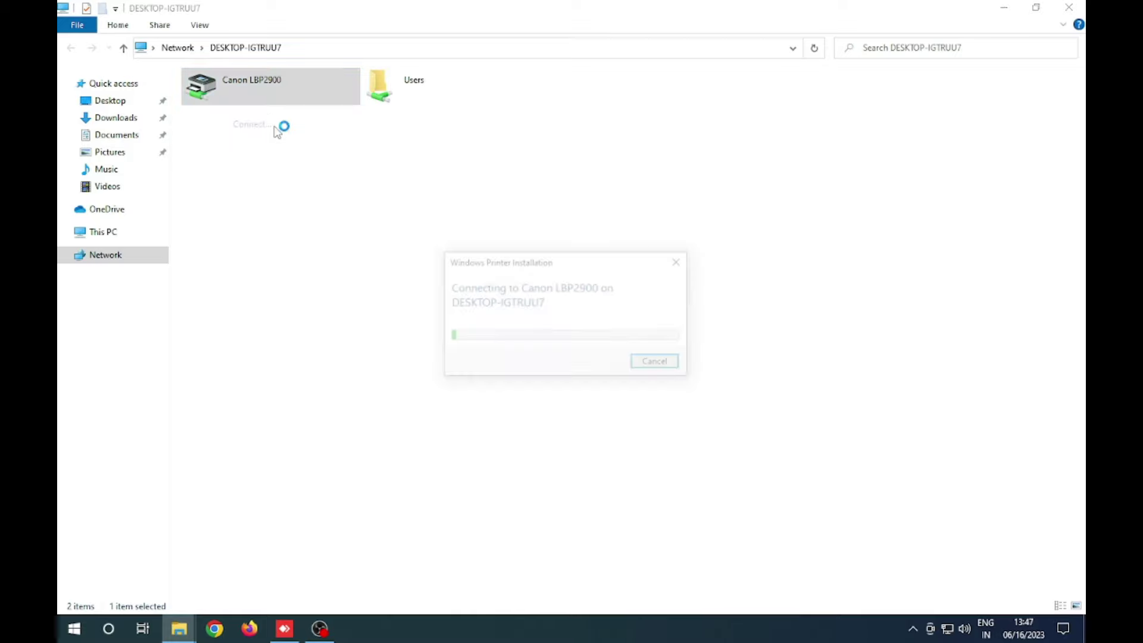
click(661, 336)
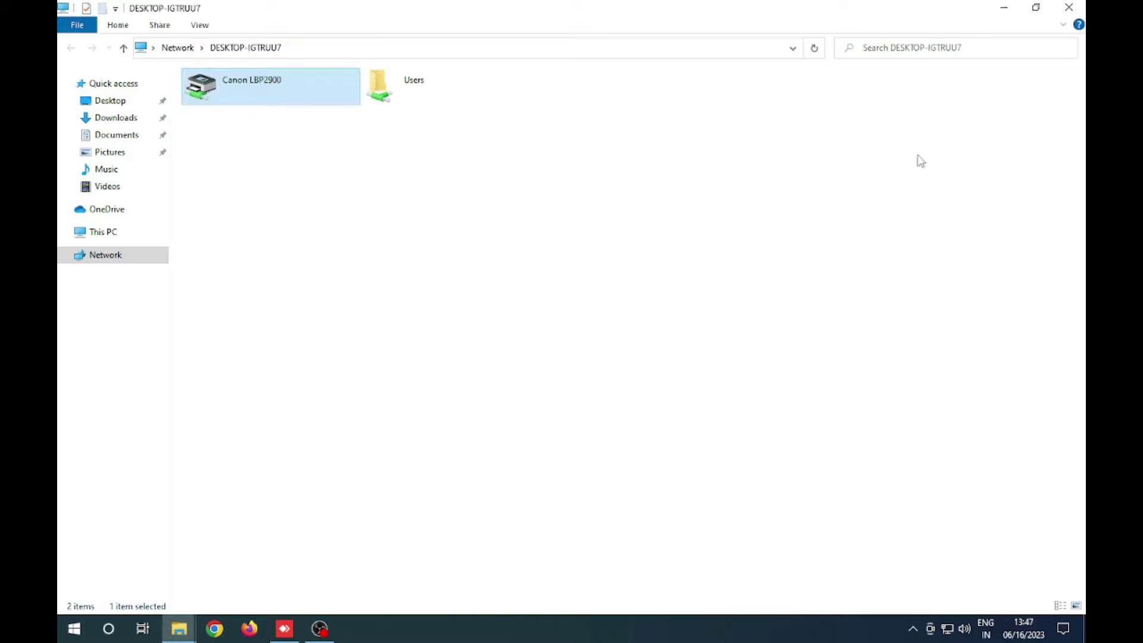
click(1068, 8)
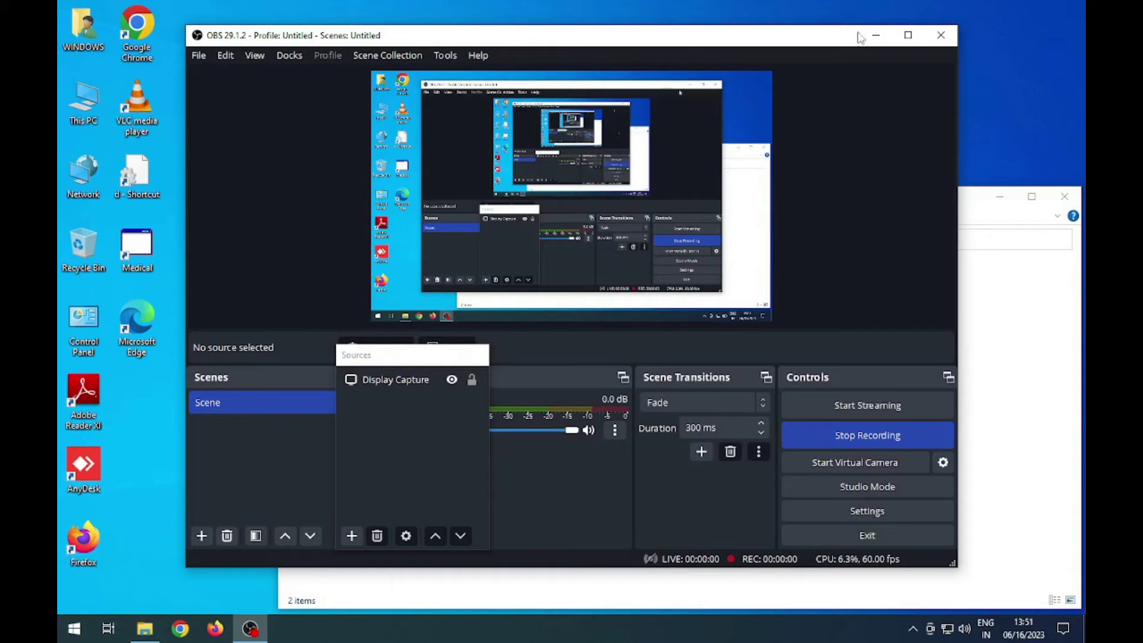
Minimize OBS, refresh the desktop and maximize the DESKTOP-IGTRUU7 network folder window.
click(872, 40)
right_click(592, 99)
click(638, 148)
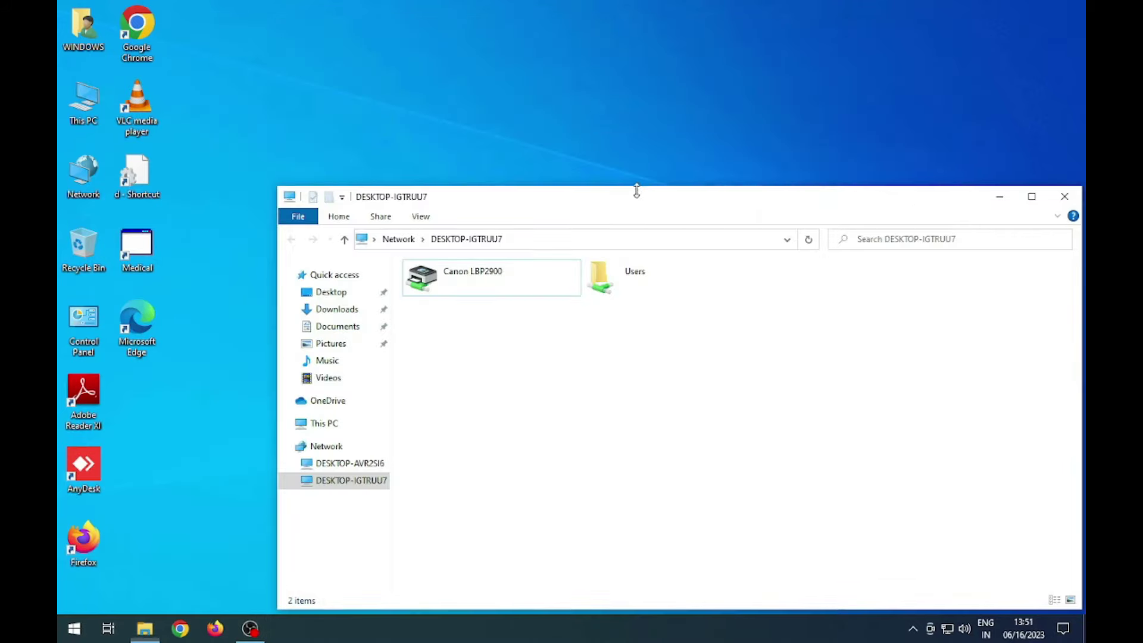
click(639, 200)
double_click(638, 201)
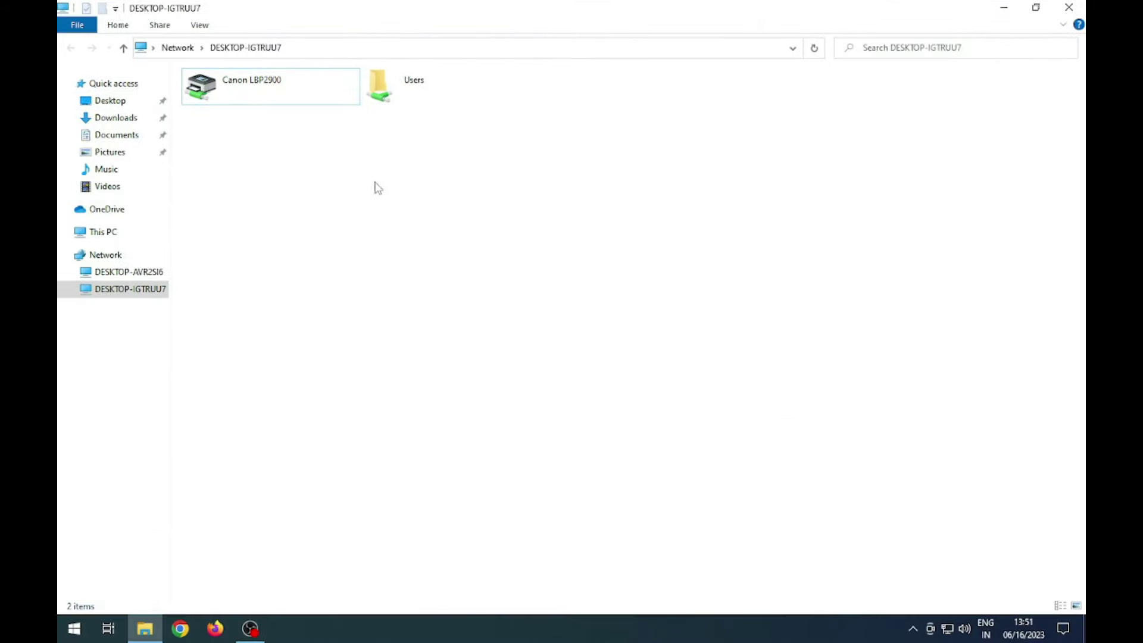
Connect to the shared Canon LBP2900 on DESKTOP-IGTRUU7, install its driver and acknowledge the installation notice.
double_click(259, 96)
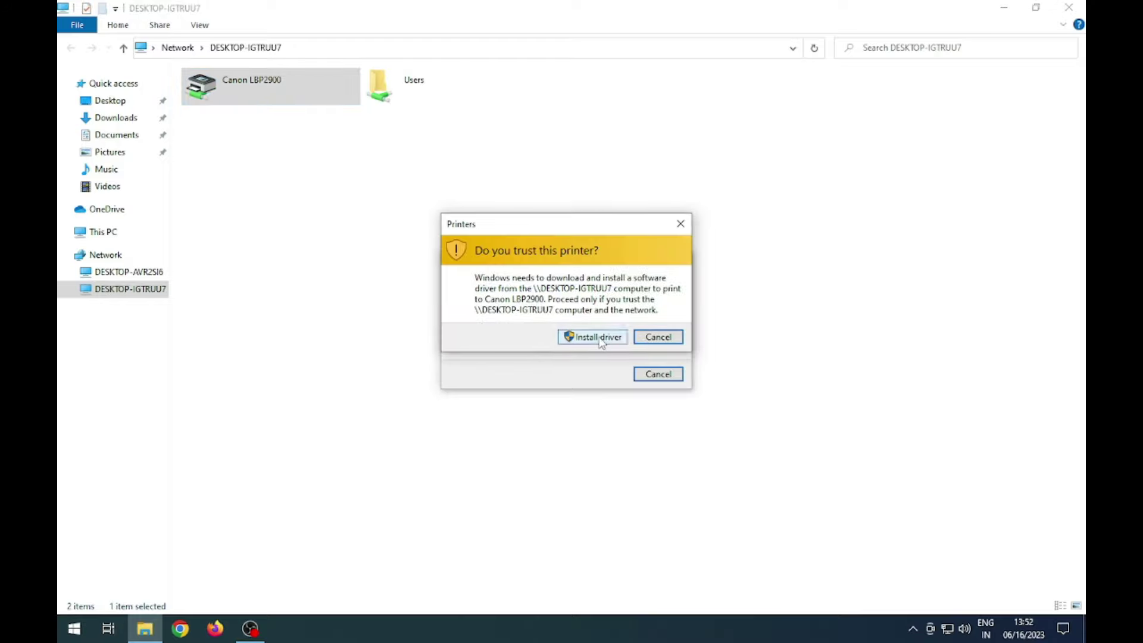
click(598, 338)
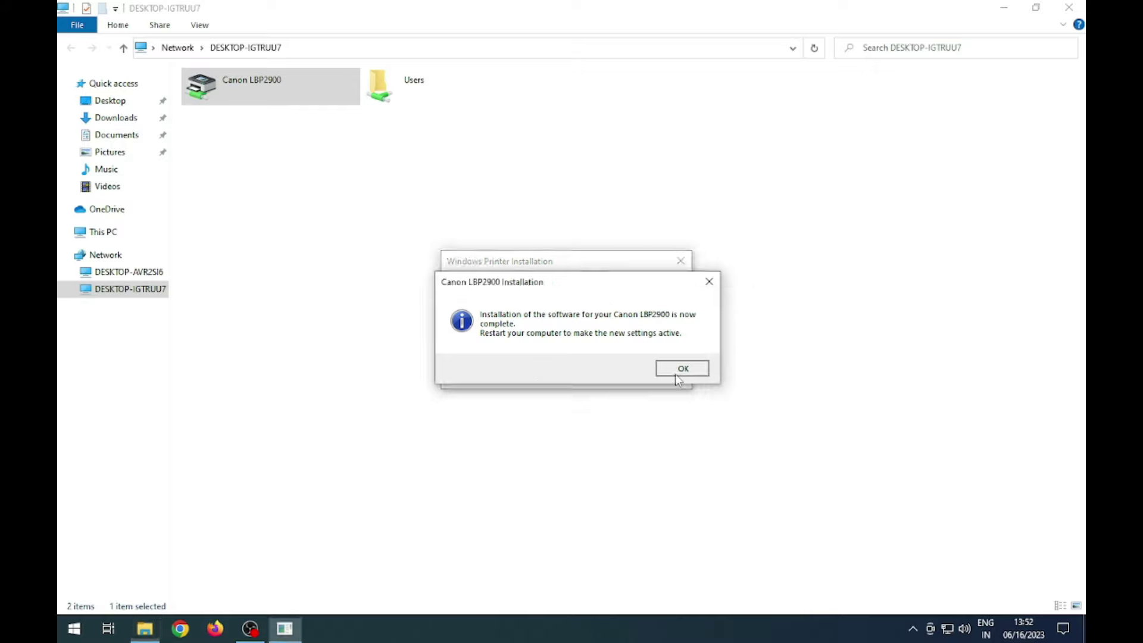
click(678, 369)
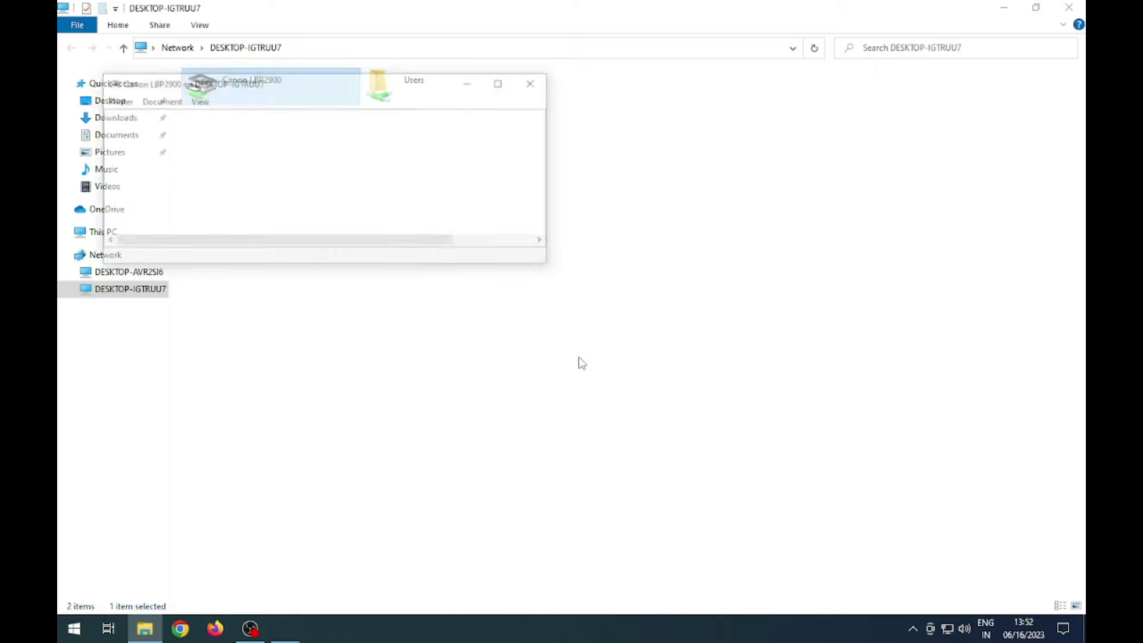
Close the Canon LBP2900 print queue, refresh the folder view and close the DESKTOP-IGTRUU7 network folder.
click(517, 84)
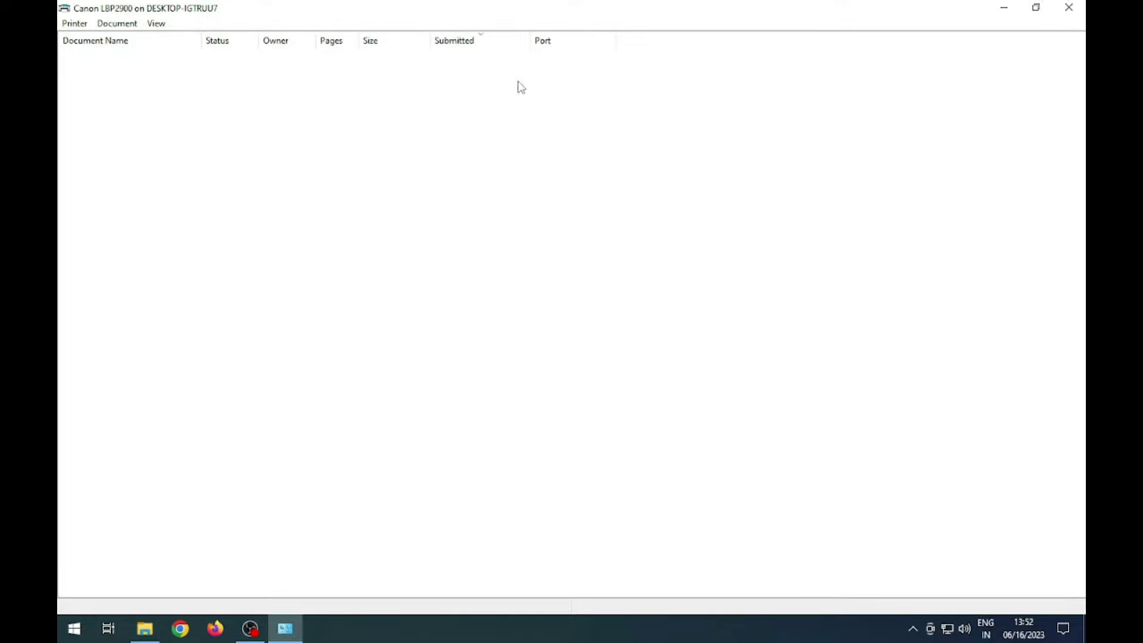
click(1069, 8)
right_click(360, 290)
click(397, 345)
click(1068, 7)
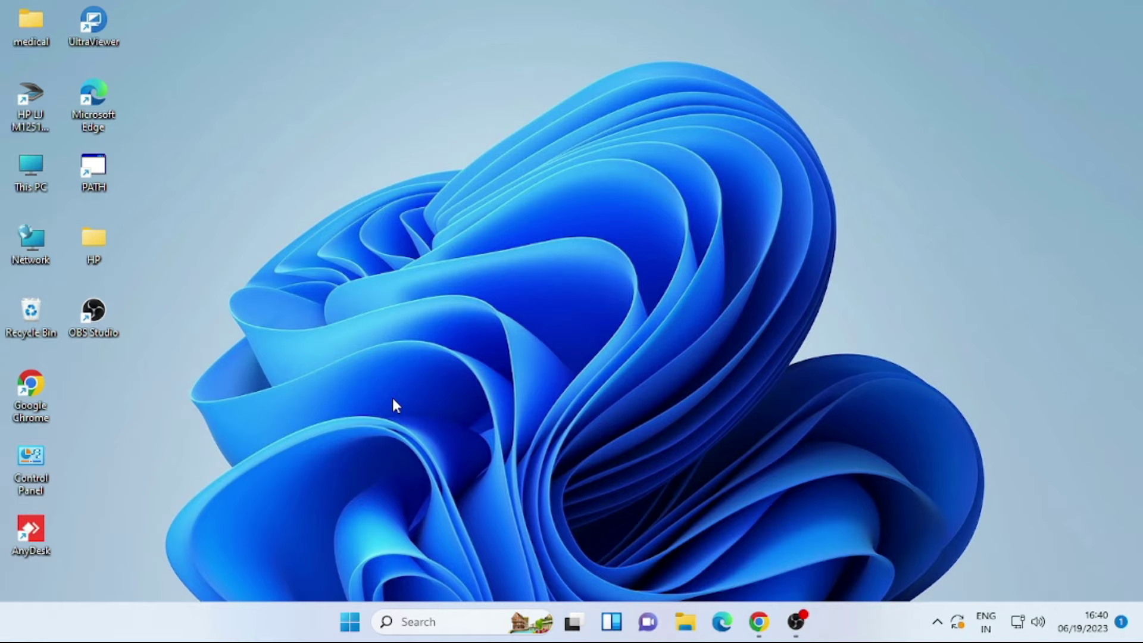
On the second client PC, use Run to open the network computer \\DESKTOP-T1KH3TJ.
key(super+r)
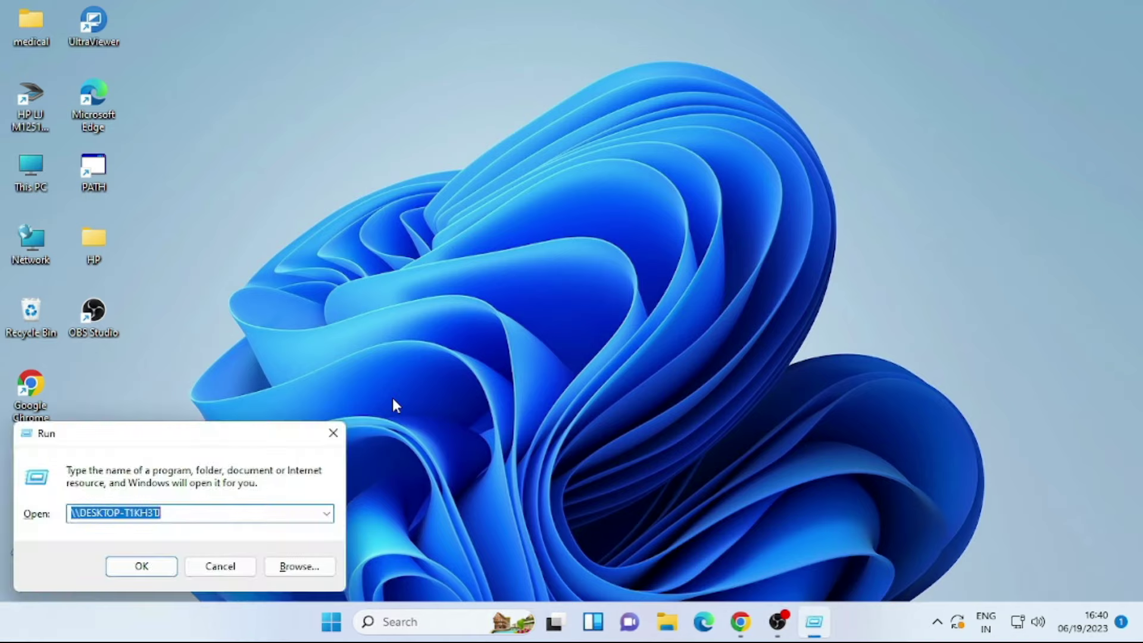
click(194, 510)
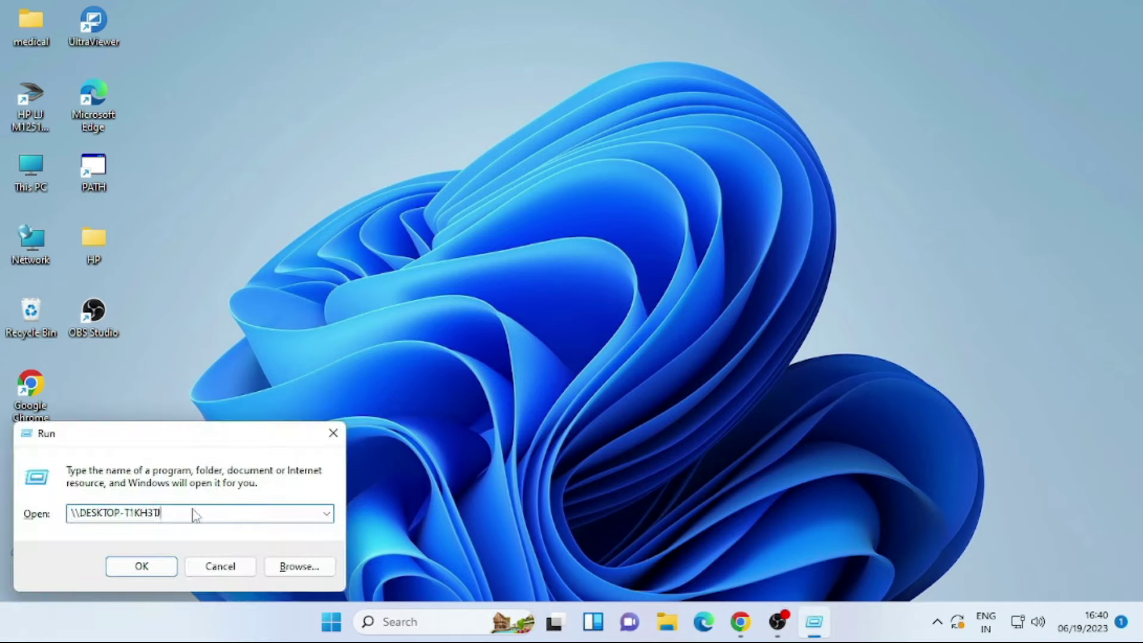
key(Return)
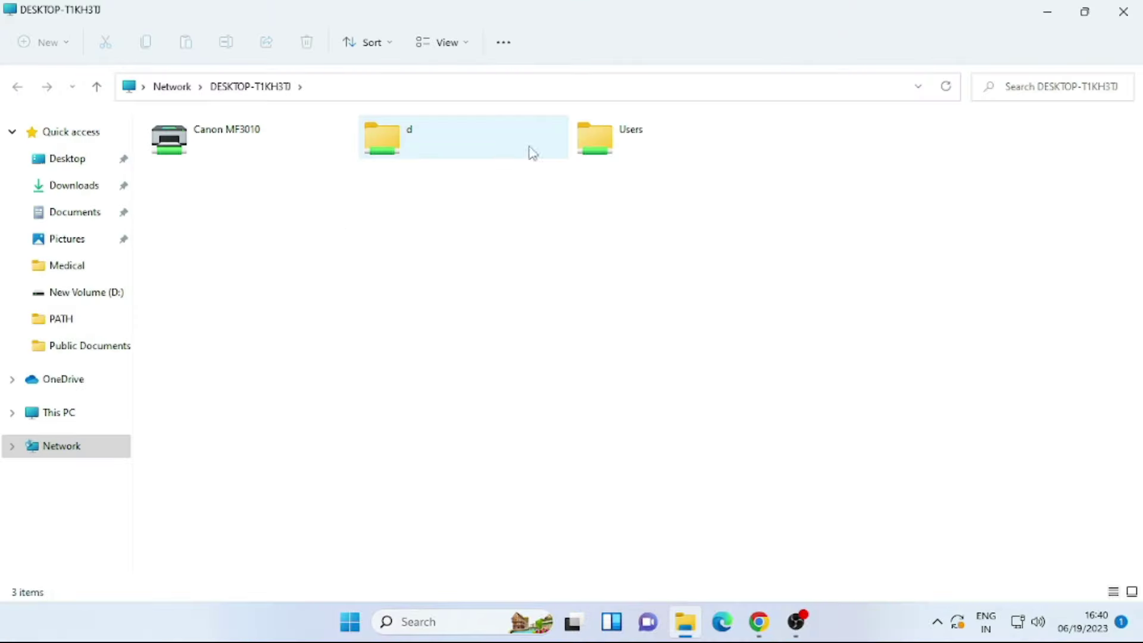
Try to connect to the shared Canon MF3010 on DESKTOP-T1KH3TJ and dismiss the error dialog.
click(221, 154)
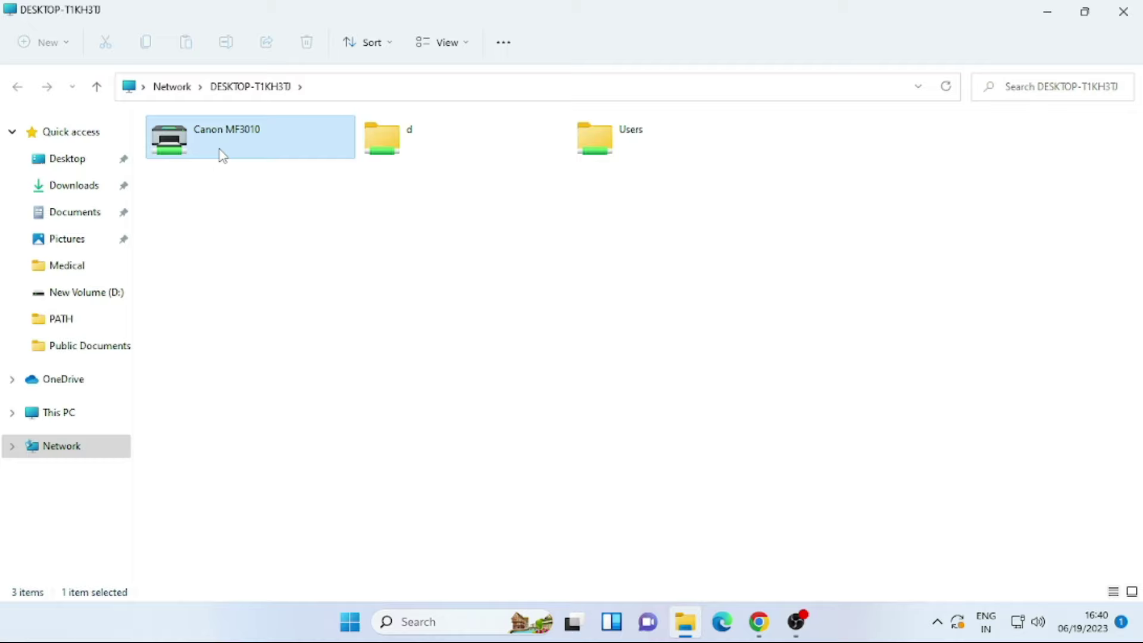
double_click(219, 152)
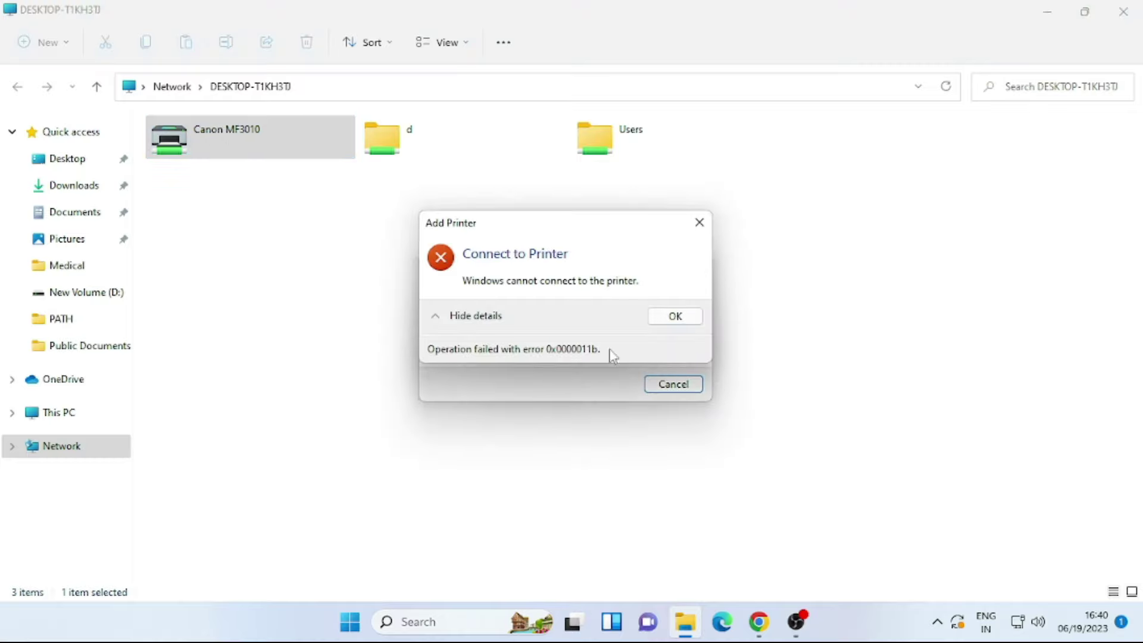
click(677, 320)
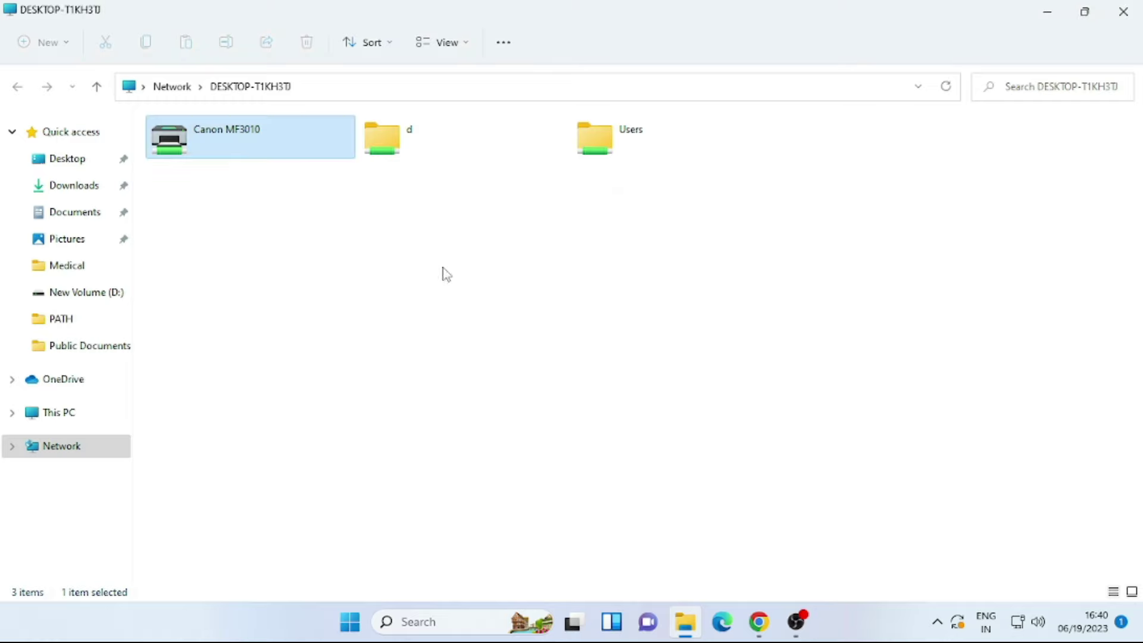
Retry the Canon MF3010 connection, expand the error details to read the code, and dismiss the dialog.
right_click(211, 154)
click(231, 182)
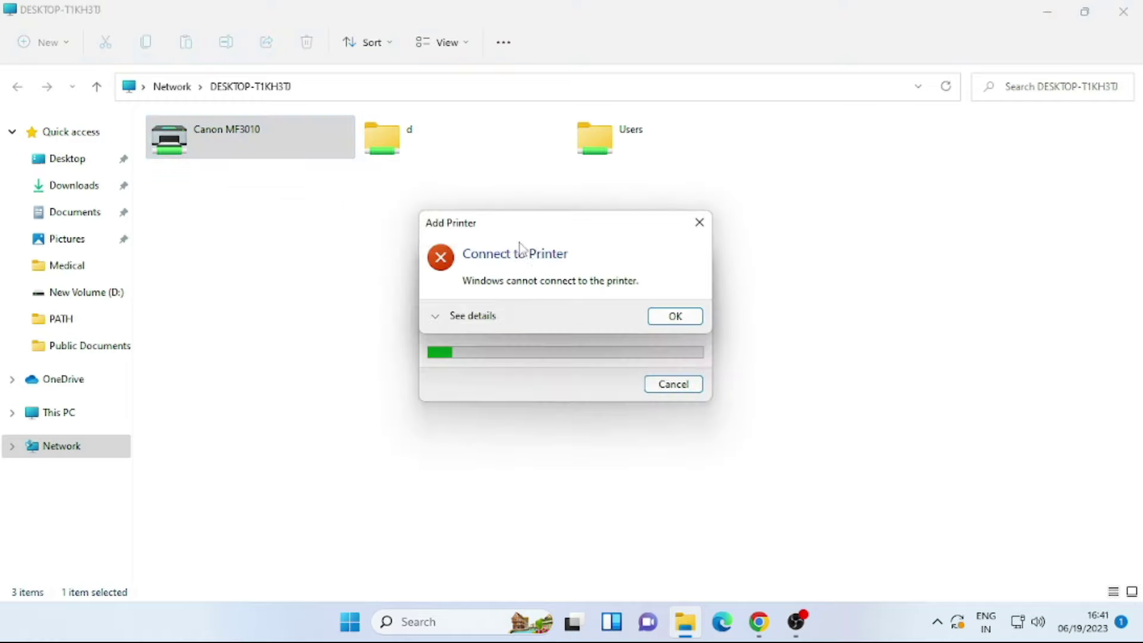
click(440, 318)
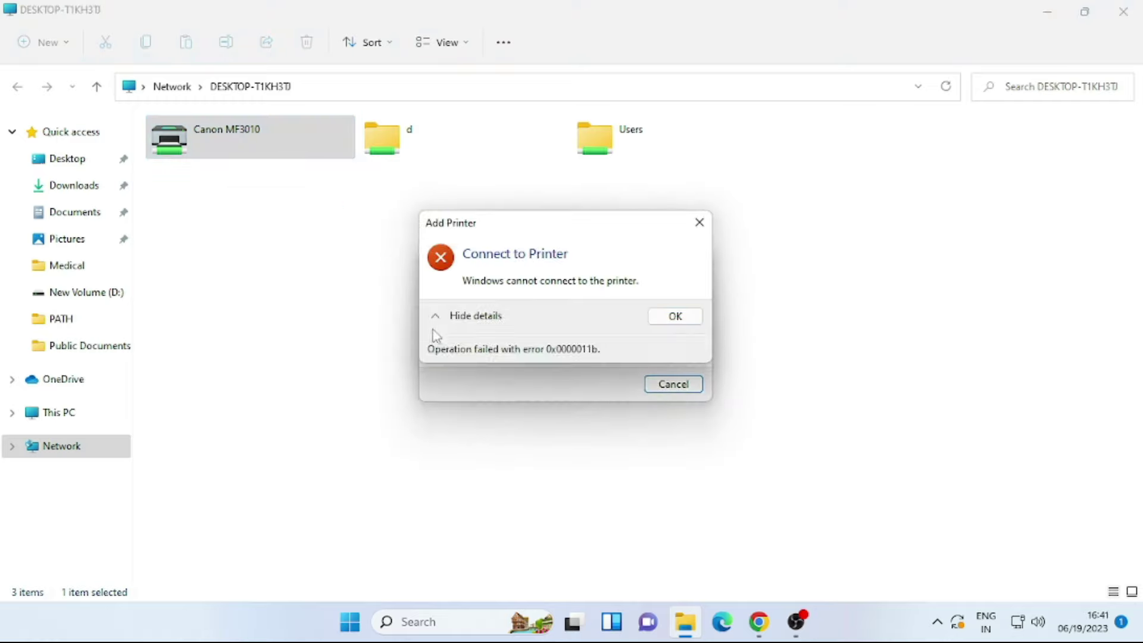
click(662, 315)
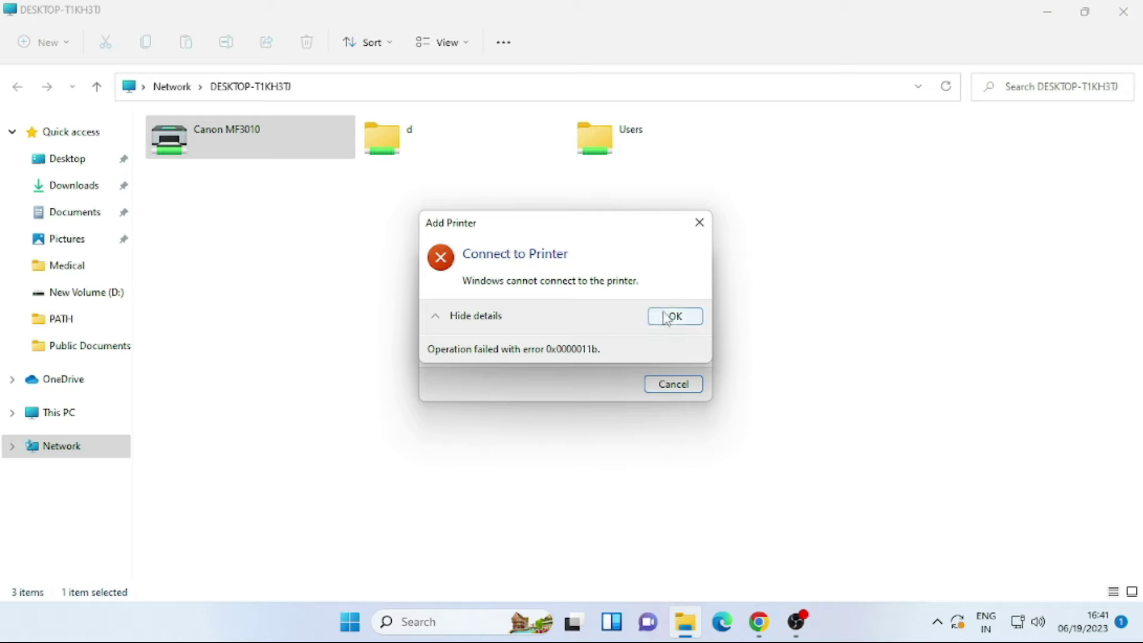
click(662, 320)
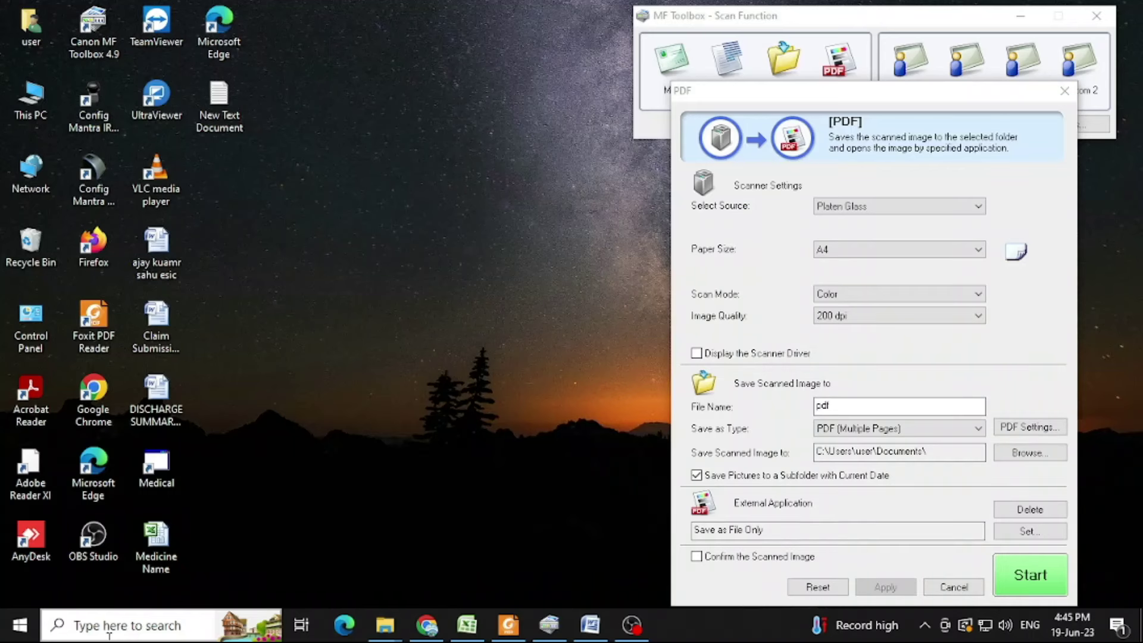
On the PC that shares the Canon MF3010, search for "re" to find the Registry Editor.
click(108, 639)
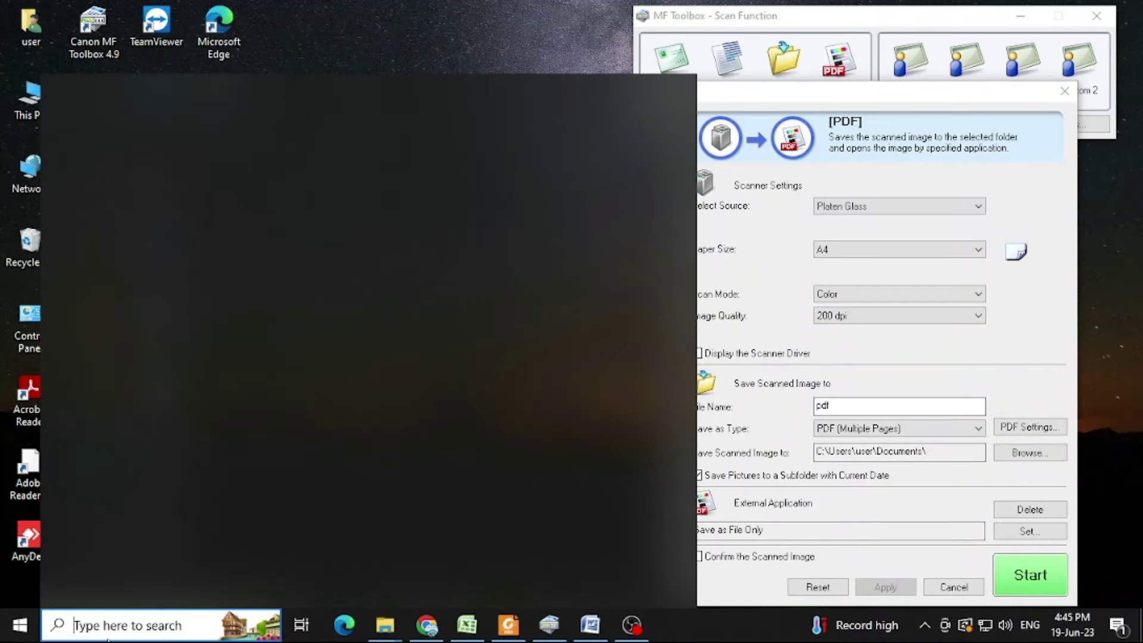
text(re)
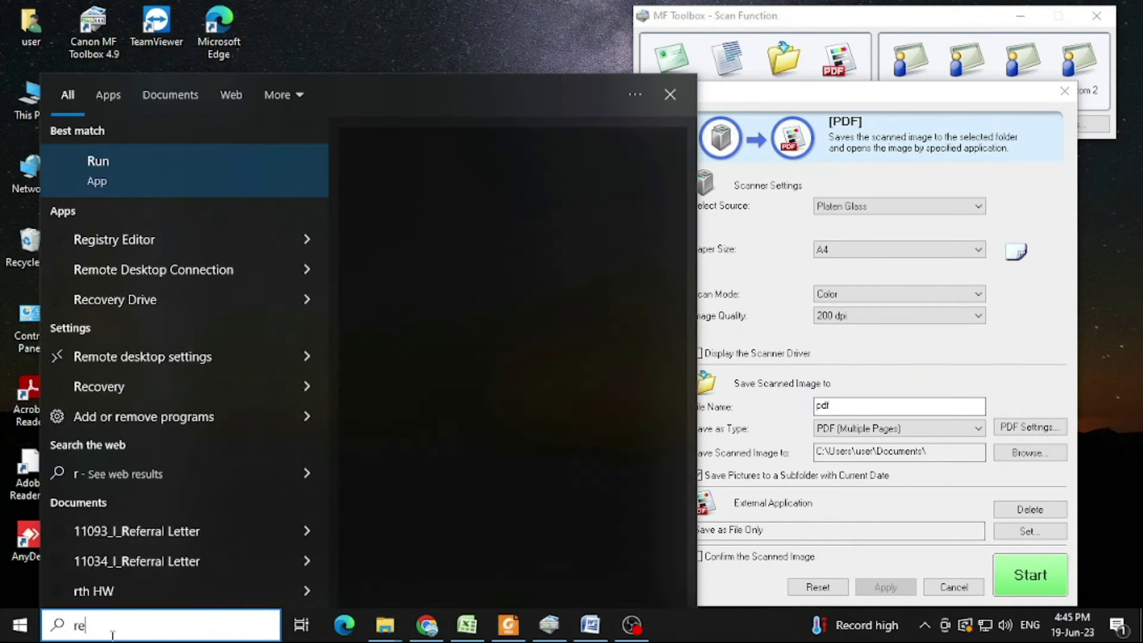